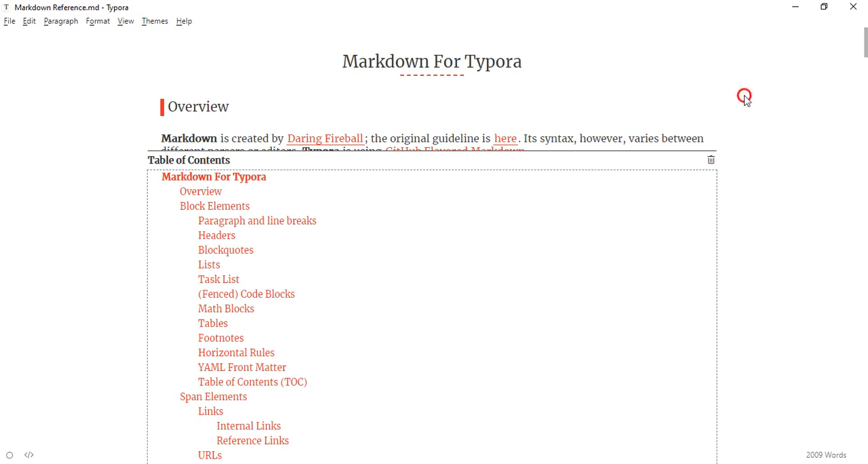
pyautogui.click(471, 96)
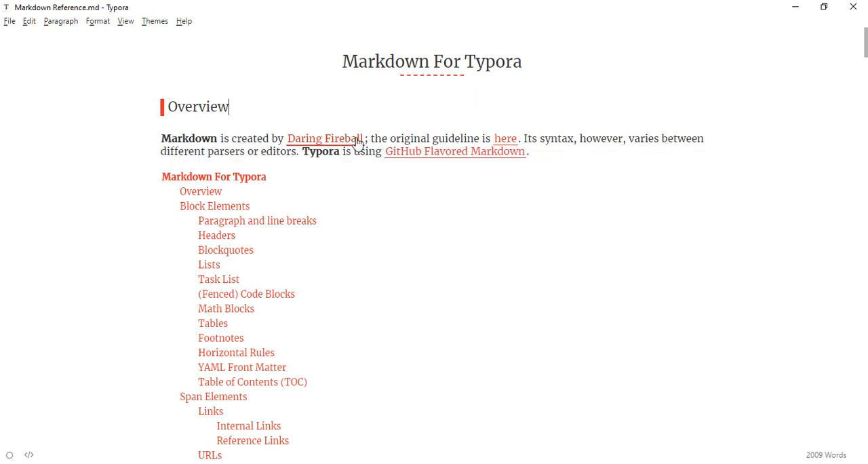
pyautogui.scroll(-10, 421, 185)
pyautogui.scroll(-6, 426, 192)
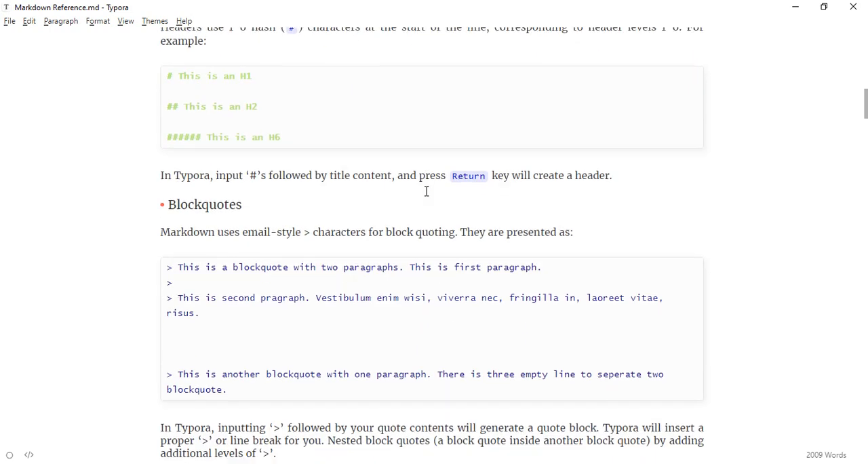
pyautogui.scroll(10, 426, 191)
pyautogui.scroll(6, 425, 190)
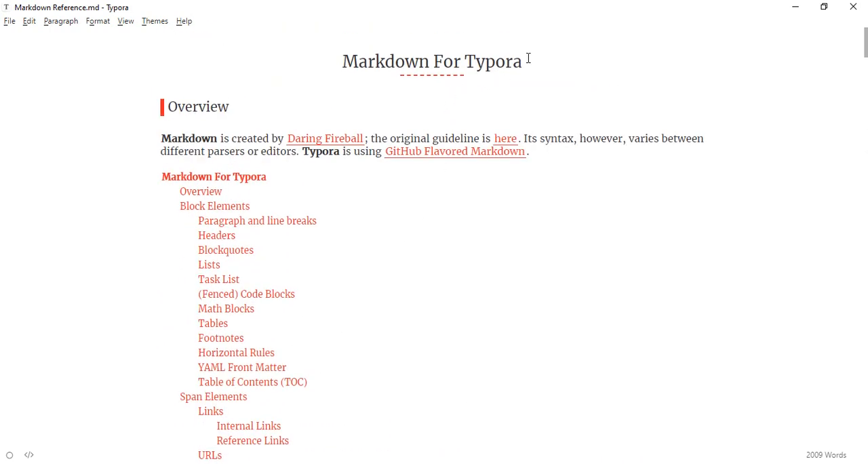
# Step: Insert a level-one heading reading "Header 1" directly below the "Markdown For Typora" title
pyautogui.click(528, 61)
pyautogui.press('Return')
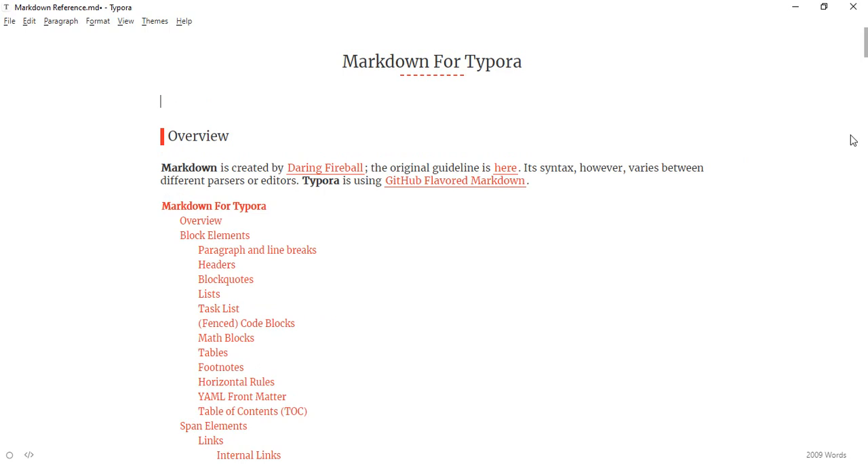
pyautogui.write('#')
pyautogui.write(' حساد')
pyautogui.write('ر ۱')
pyautogui.press('BackSpace')
pyautogui.press('BackSpace')
pyautogui.press('BackSpace')
pyautogui.press('BackSpace')
pyautogui.press('BackSpace')
pyautogui.press('BackSpace')
pyautogui.press('BackSpace')
pyautogui.press('super+space')
pyautogui.click(780, 286)
pyautogui.write('Heade')
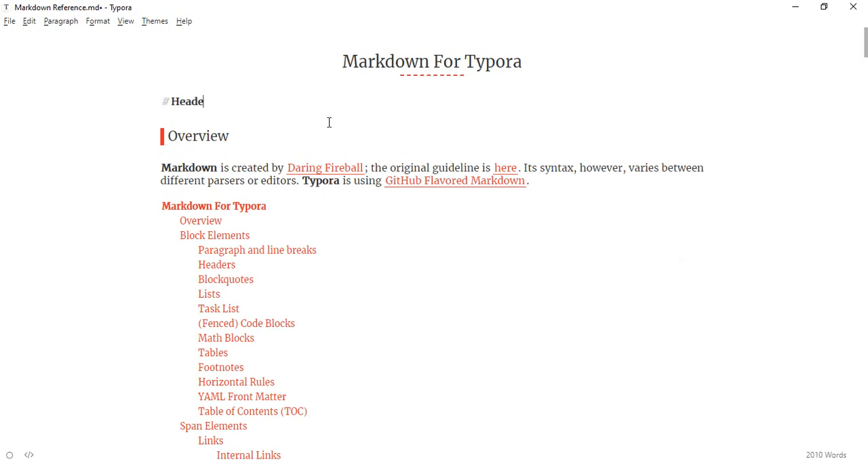
pyautogui.write('r 1')
pyautogui.press('Return')
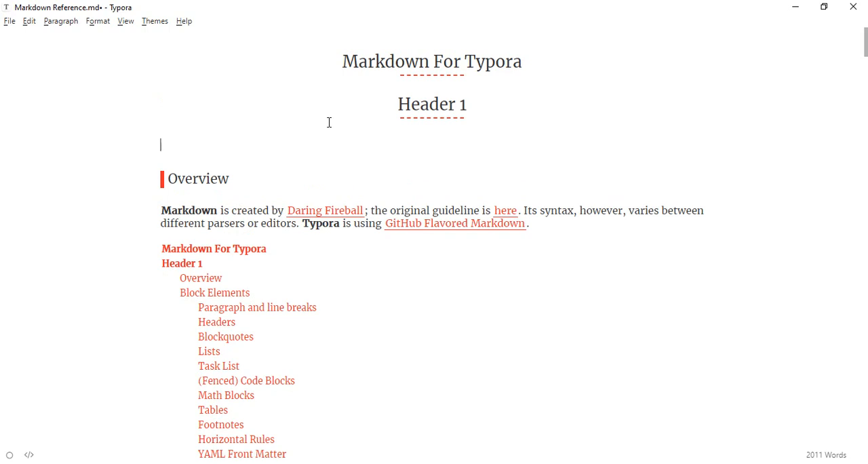
# Step: Add a level-two heading "Header 2" and a level-three heading "Header 3" below "Header 1"
pyautogui.write('## Header 2')
pyautogui.press('Return')
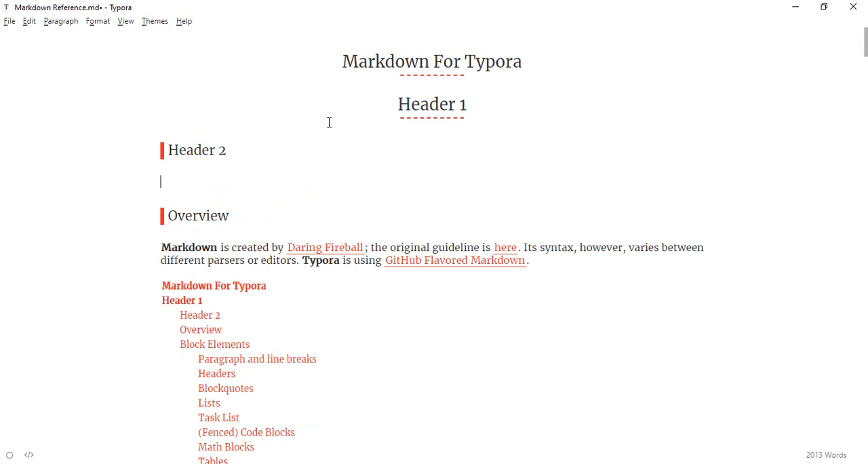
pyautogui.write('### Header 3')
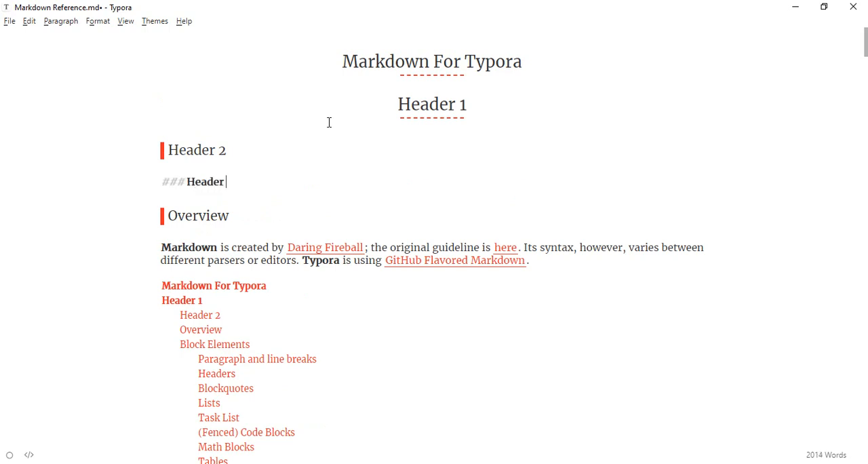
pyautogui.press('Return')
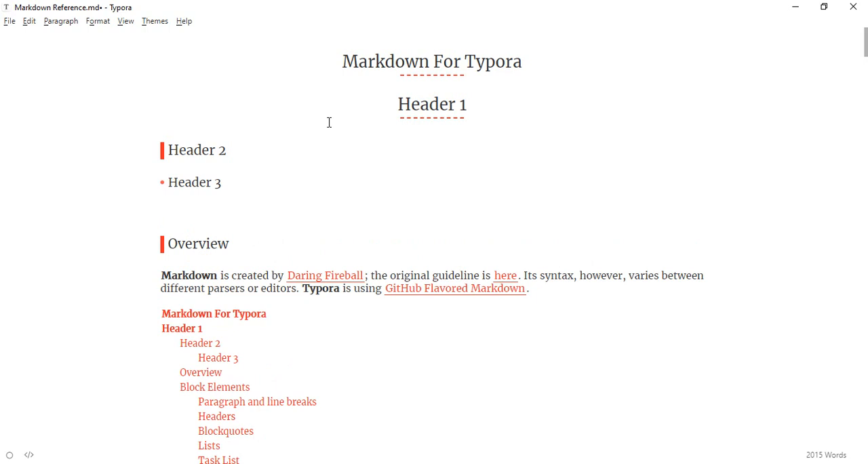
# Step: Add a level-four heading reading "Header 4" below "Header 3"
pyautogui.write('#### Head')
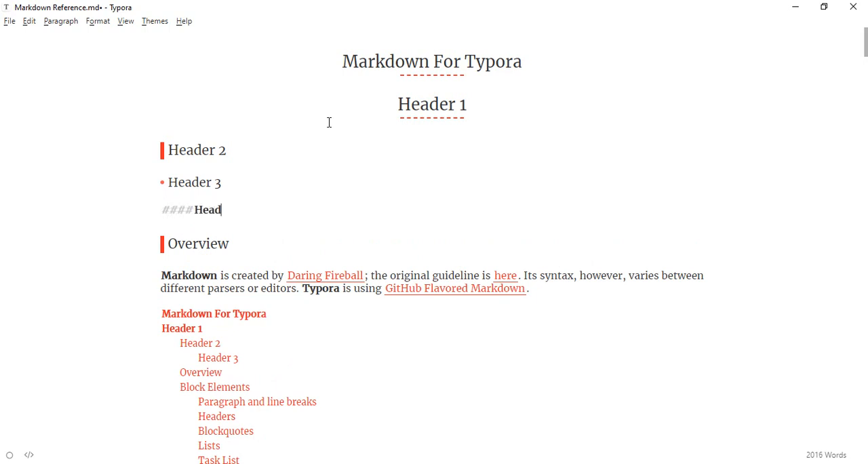
pyautogui.write('er 4')
pyautogui.press('Return')
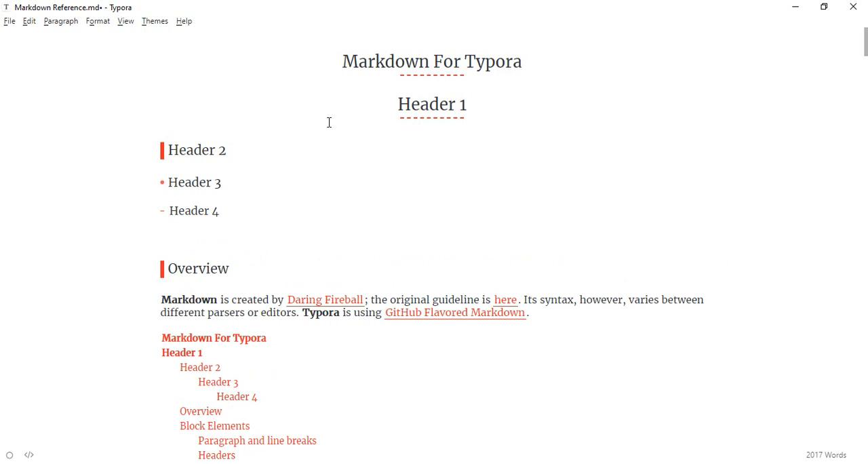
# Step: Insert a blockquote reading "di sini tempatquotes" below "Header 4" and end it with an empty paragraph
pyautogui.scroll(-1, 328, 120)
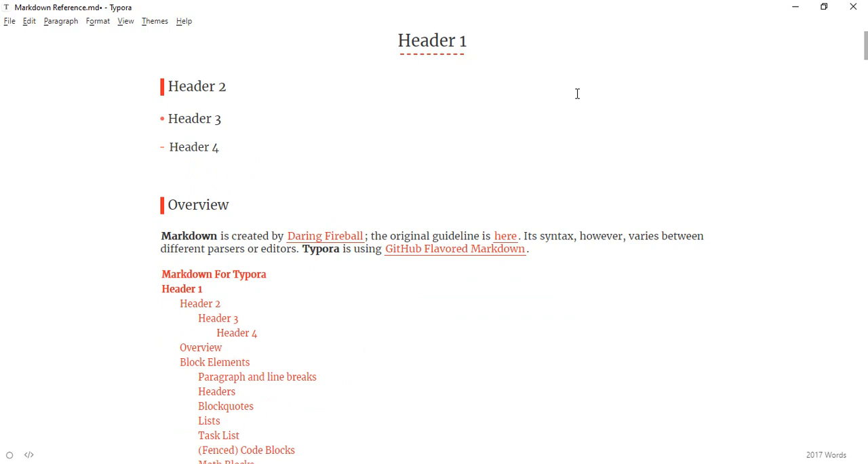
pyautogui.write('>')
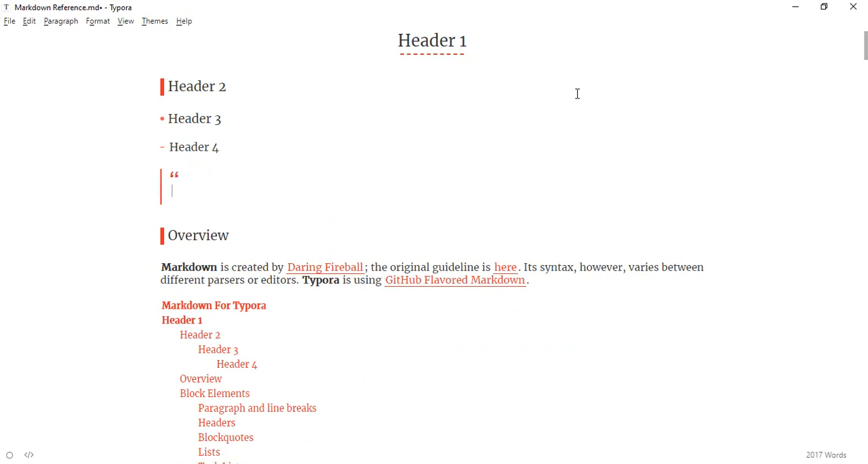
pyautogui.write(' di sini tempat')
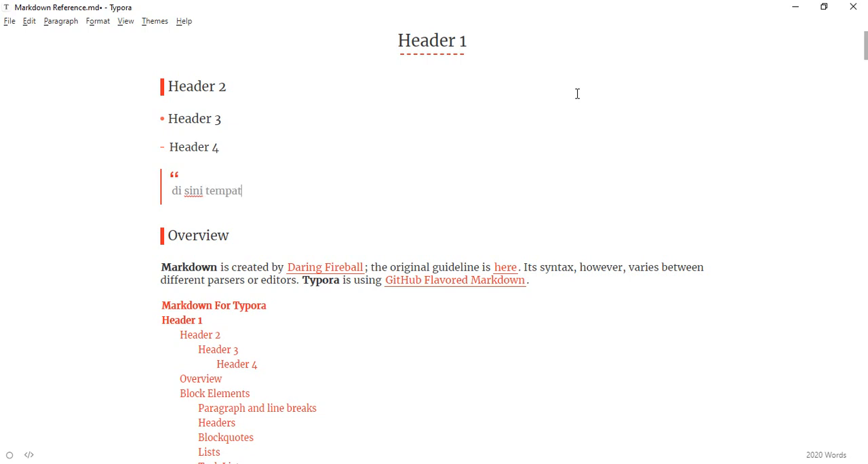
pyautogui.write('quotes')
pyautogui.press('Return')
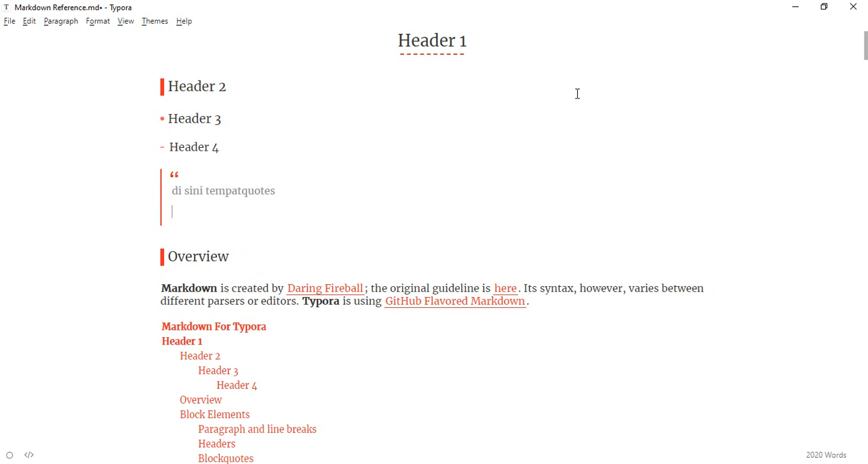
pyautogui.press('Return')
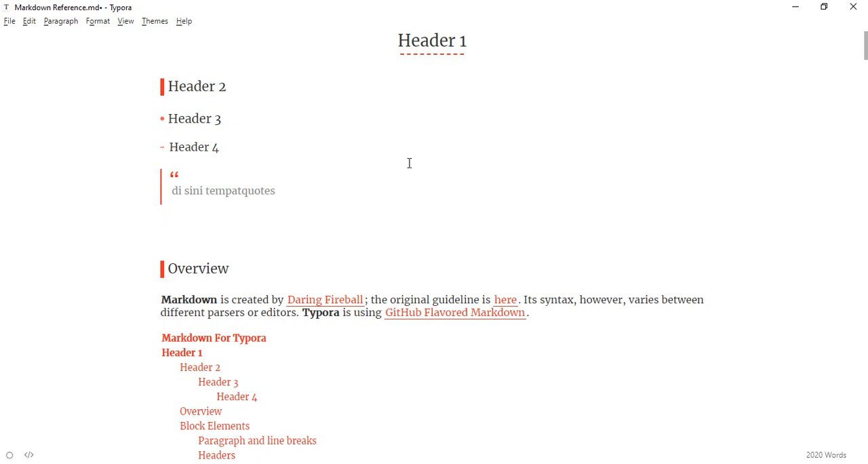
# Step: Add a plain text line reading "List:" below the blockquote
pyautogui.scroll(-2, 409, 163)
pyautogui.scroll(2, 316, 324)
pyautogui.write('Listi')
pyautogui.press('BackSpace')
pyautogui.write(':')
pyautogui.press('Return')
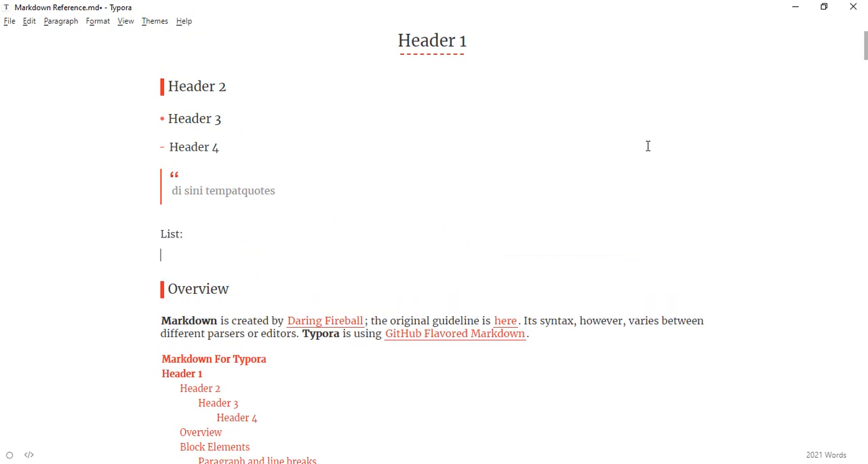
# Step: Create a bulleted list below "List:" with the items "list", "list 2" and "list3"
pyautogui.write('-')
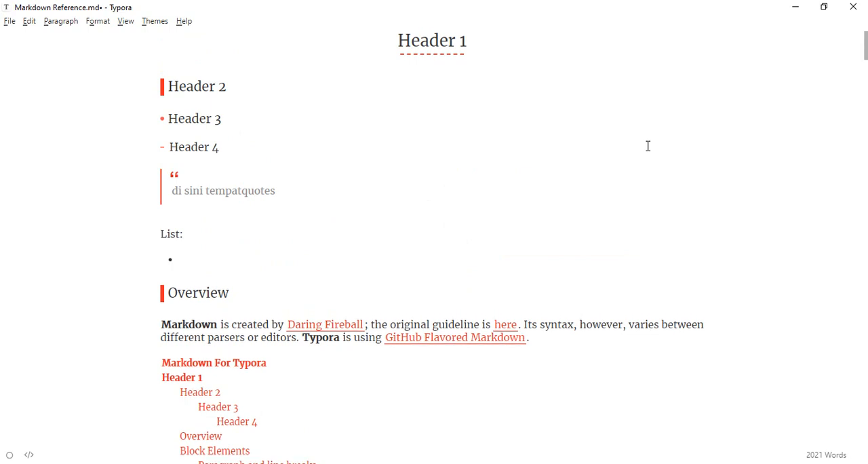
pyautogui.write(' list')
pyautogui.press('Return')
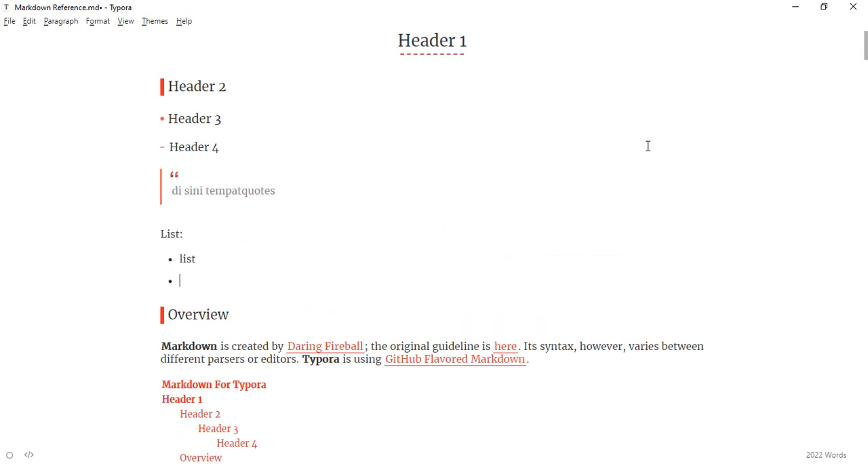
pyautogui.write('list 2')
pyautogui.press('Return')
pyautogui.write('list3')
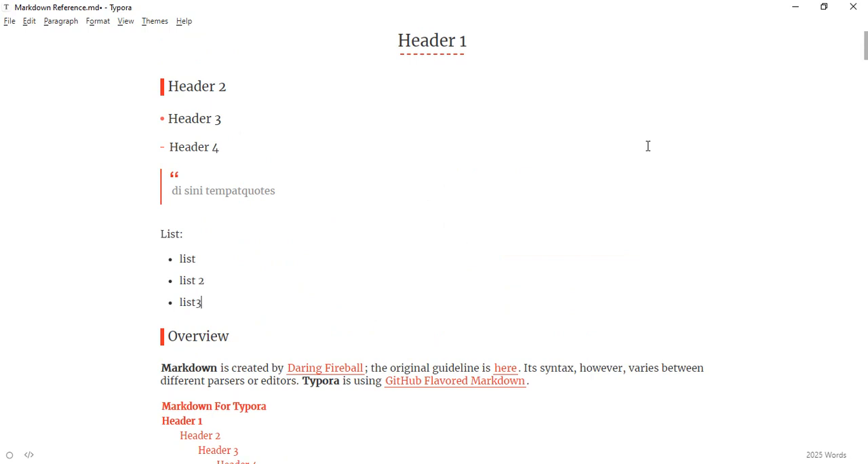
pyautogui.press('Return')
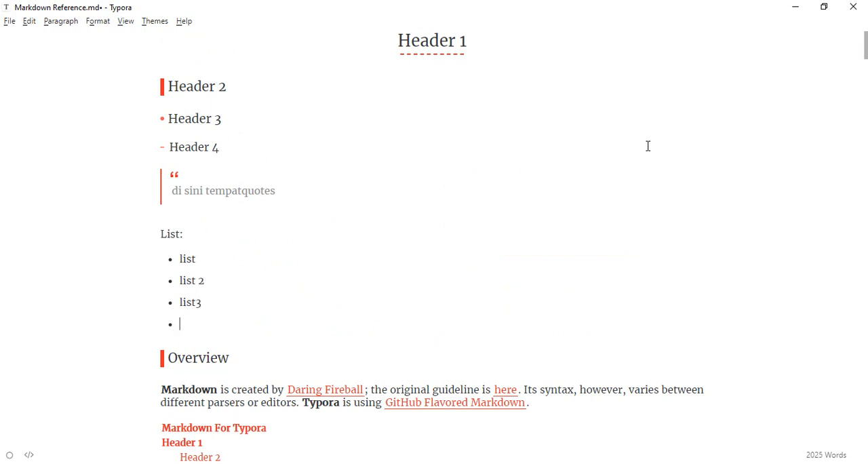
pyautogui.press('Return')
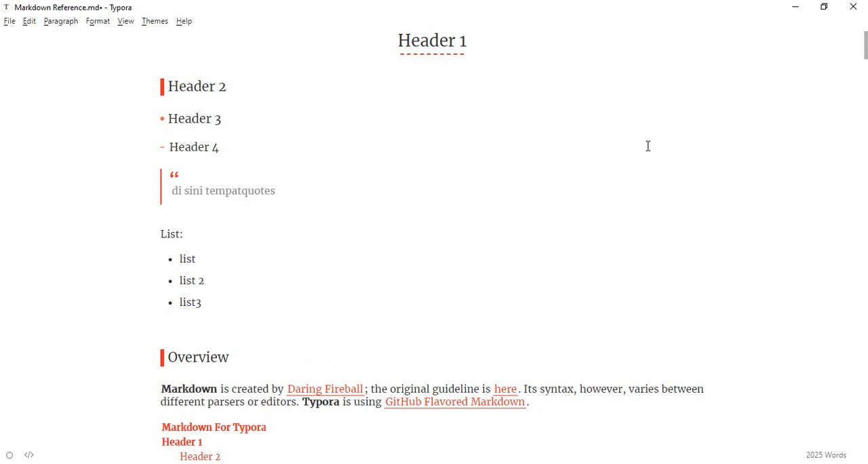
# Step: Add a "Task List" text line below the bullets and start a checkbox list with the item "task list 1"
pyautogui.write('Task List')
pyautogui.press('Return')
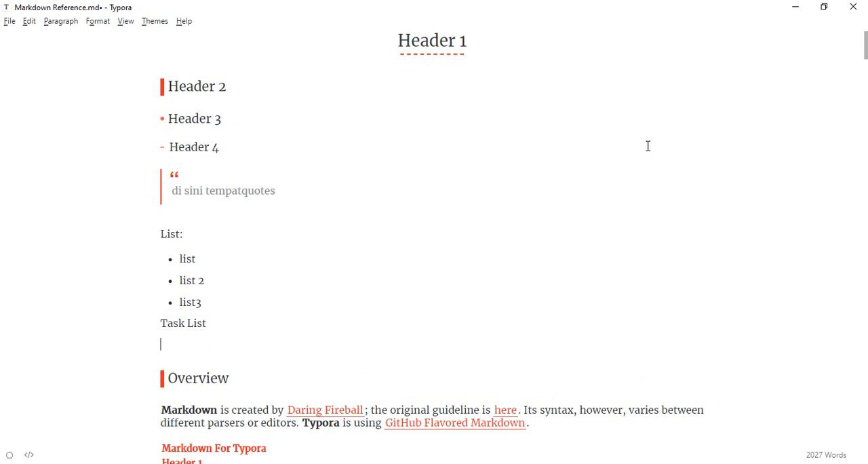
pyautogui.write('-')
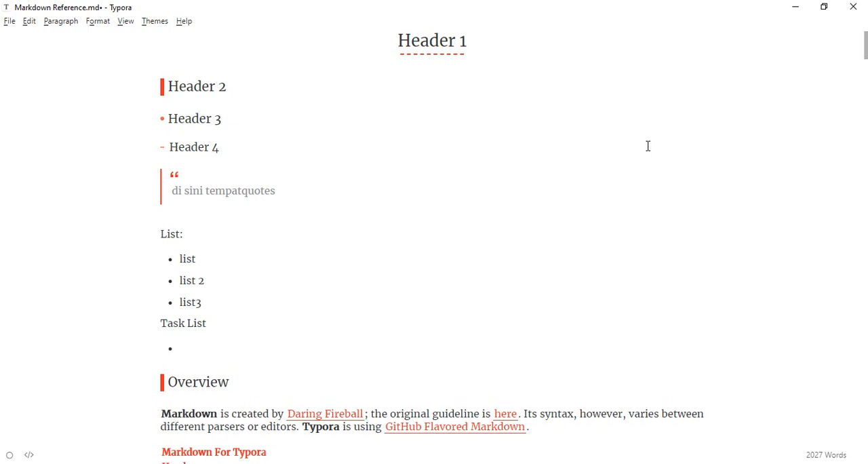
pyautogui.write(' [ ]')
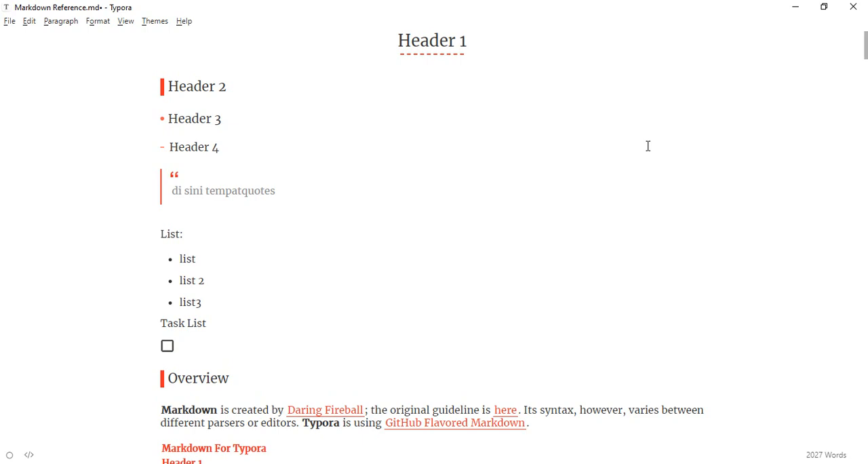
pyautogui.write(' task list 1')
pyautogui.press('Return')
# Step: Add the checkbox items "task list 2" and "task list 3" and end the task list
pyautogui.write('task list ')
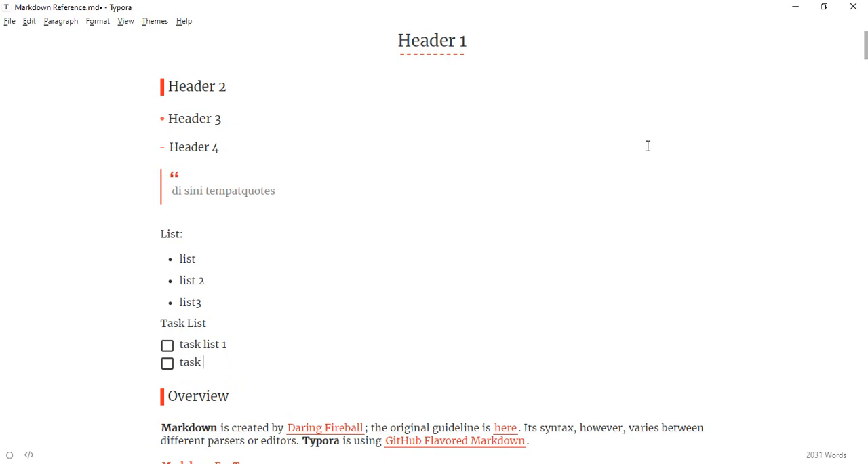
pyautogui.write('2')
pyautogui.press('Return')
pyautogui.write('t')
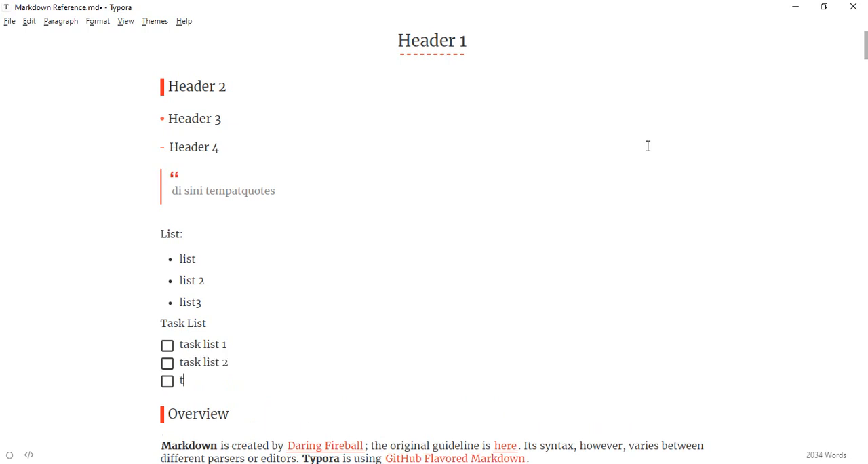
pyautogui.write('ask list 3')
pyautogui.press('Return')
pyautogui.press('Return')
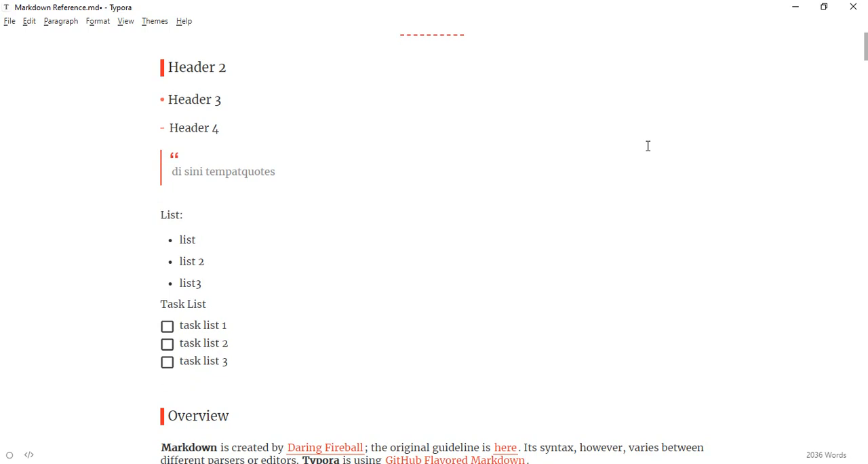
# Step: Mark "task list 1" and "task list 2" as completed, leaving "task list 3" unchecked
pyautogui.click(167, 345)
pyautogui.click(167, 326)
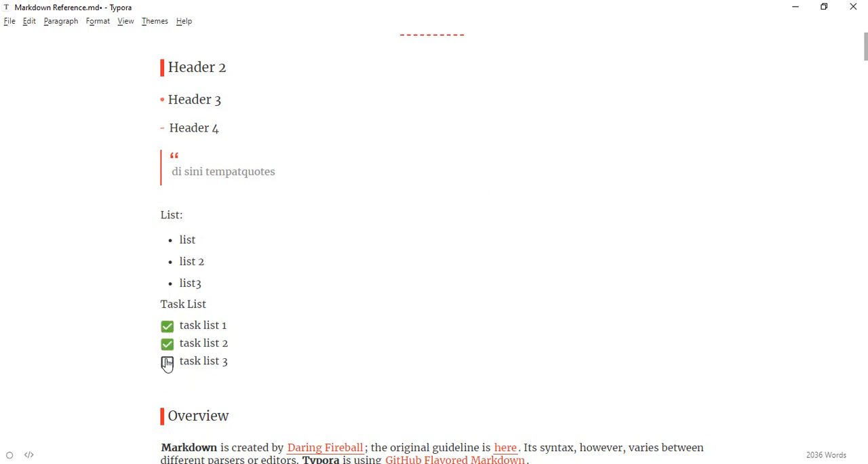
pyautogui.click(167, 362)
pyautogui.click(168, 344)
pyautogui.click(168, 361)
pyautogui.click(168, 344)
# Step: Start a code fence with three backticks below the task list, try the language markdown, and remove that language
pyautogui.scroll(-3, 556, 245)
pyautogui.scroll(-1, 556, 245)
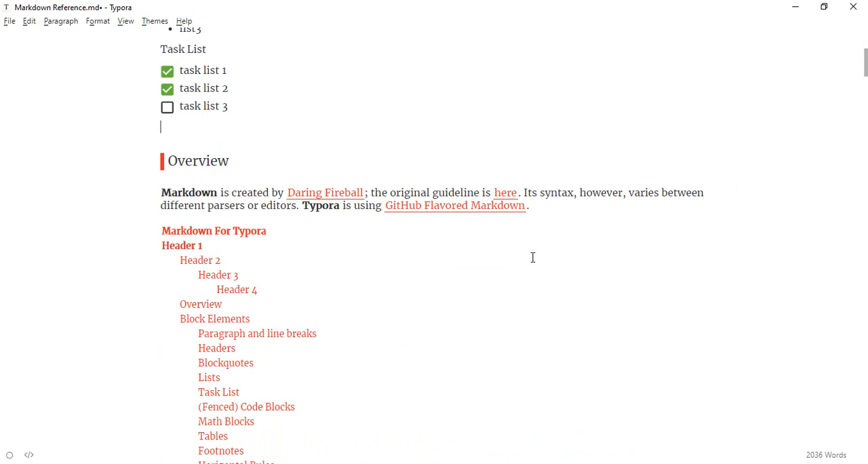
pyautogui.scroll(3, 533, 257)
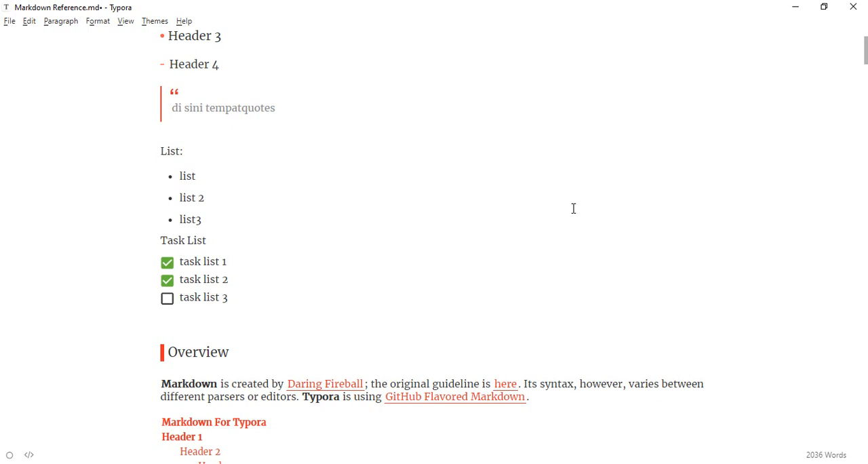
pyautogui.write('```')
pyautogui.write('markdown')
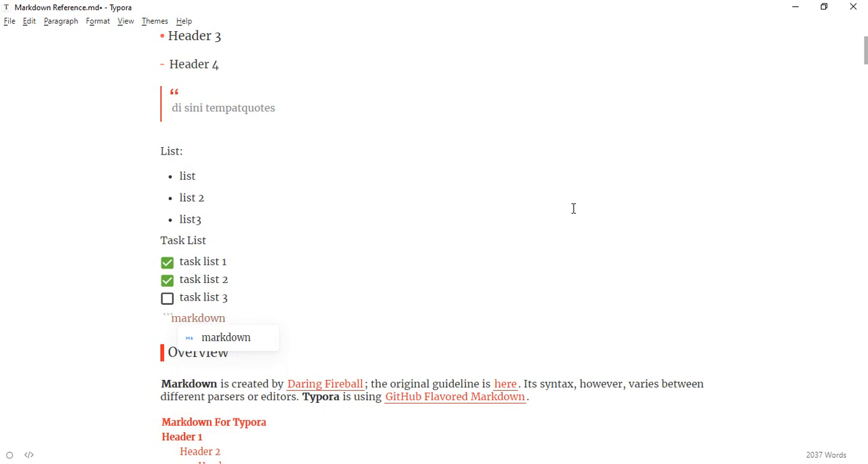
pyautogui.press('BackSpace')
pyautogui.press('BackSpace')
pyautogui.press('BackSpace')
pyautogui.press('BackSpace')
pyautogui.press('BackSpace')
pyautogui.press('BackSpace')
pyautogui.press('BackSpace')
pyautogui.press('BackSpace')
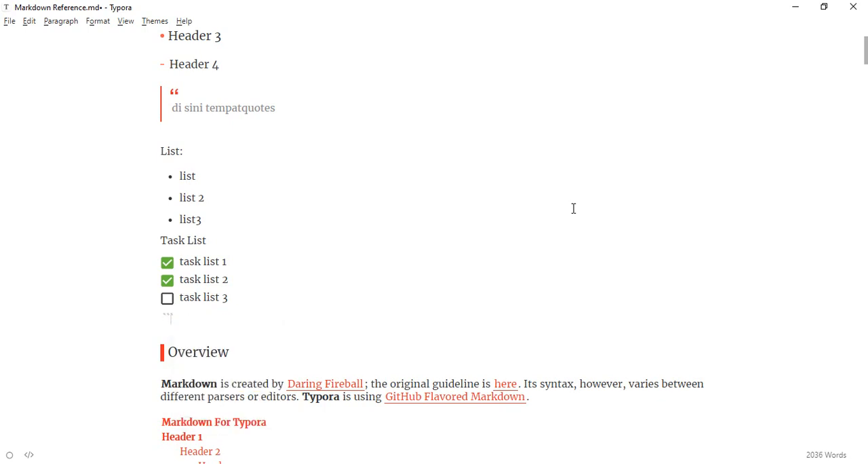
pyautogui.write('java')
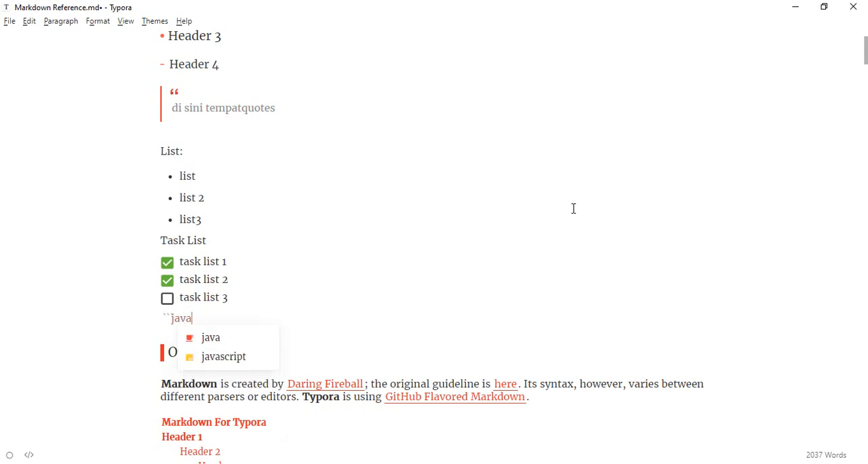
pyautogui.press('BackSpace')
pyautogui.press('BackSpace')
pyautogui.press('BackSpace')
pyautogui.press('BackSpace')
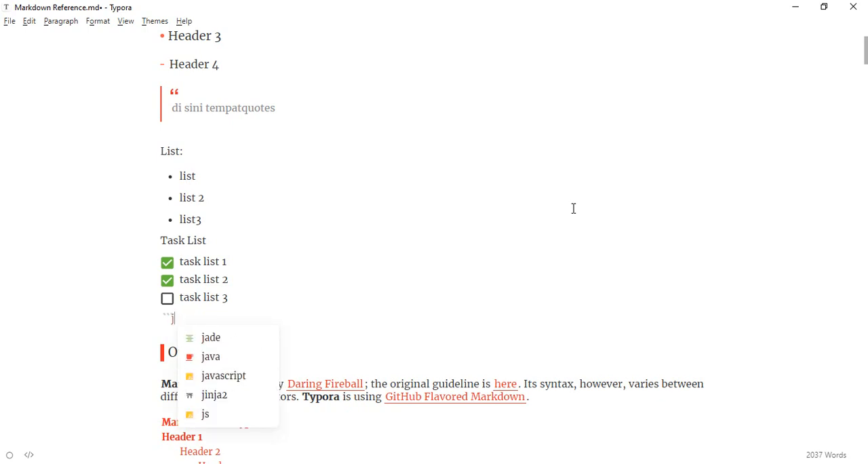
# Step: Create a code block below the task list with the language markdown and enter "** Huruf tebal" as its first line
pyautogui.write('mark')
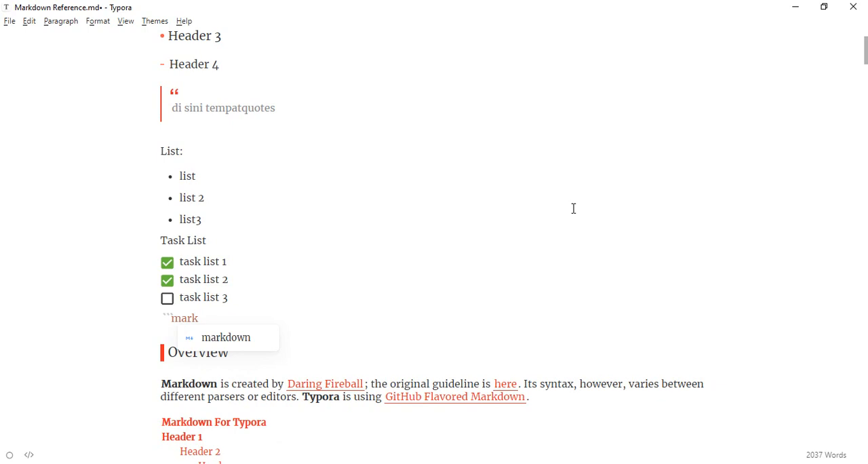
pyautogui.press('Return')
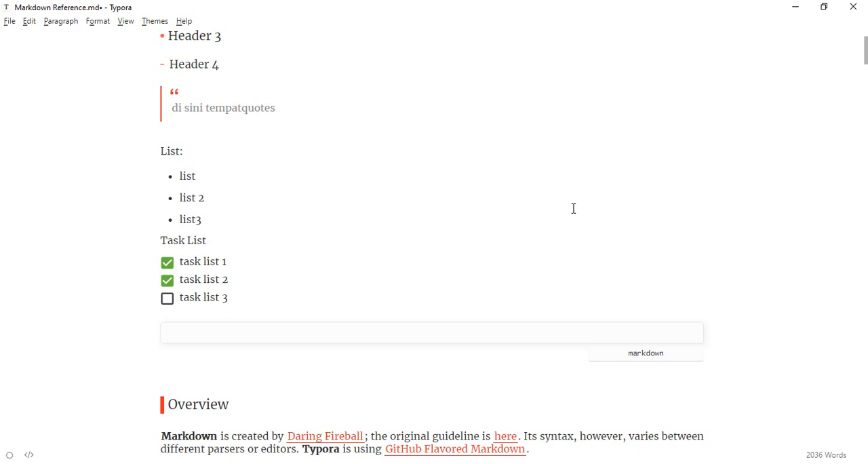
pyautogui.write('** Huruf tebal')
pyautogui.press('Return')
# Step: Add the lines "*huruf miring" and "~~coret" to the markdown code block, ending with an empty line
pyautogui.write('*')
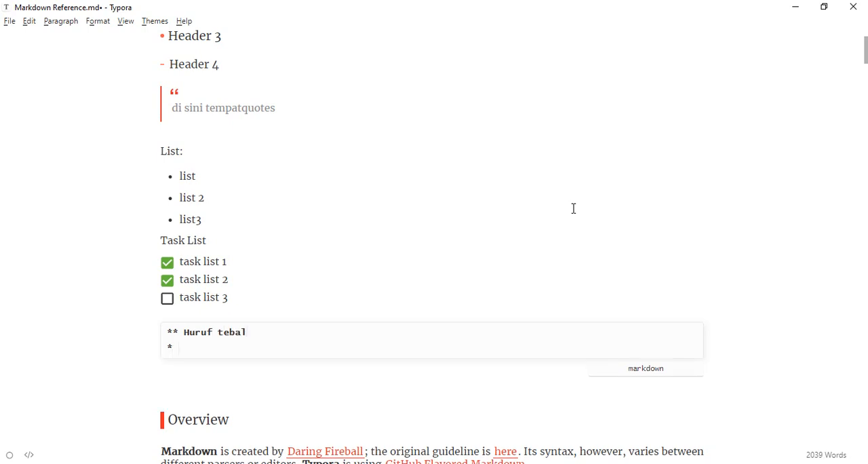
pyautogui.write(' h')
pyautogui.press('BackSpace')
pyautogui.press('BackSpace')
pyautogui.write('huruf miring')
pyautogui.press('Return')
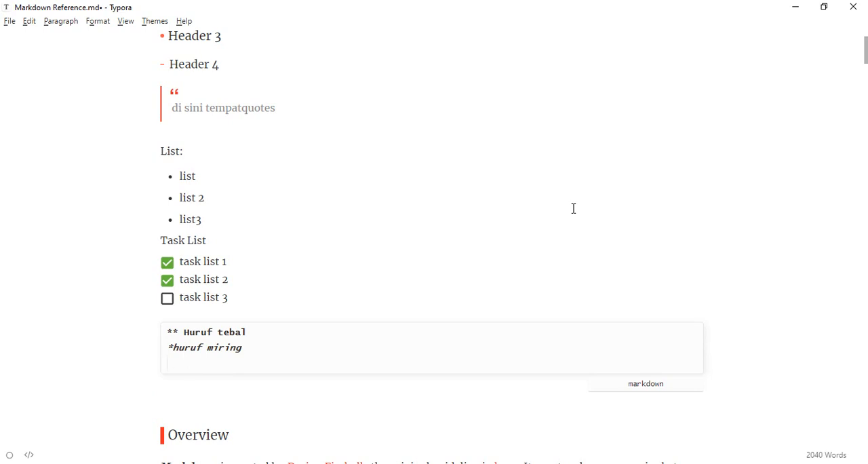
pyautogui.write('~~coret')
pyautogui.press('Return')
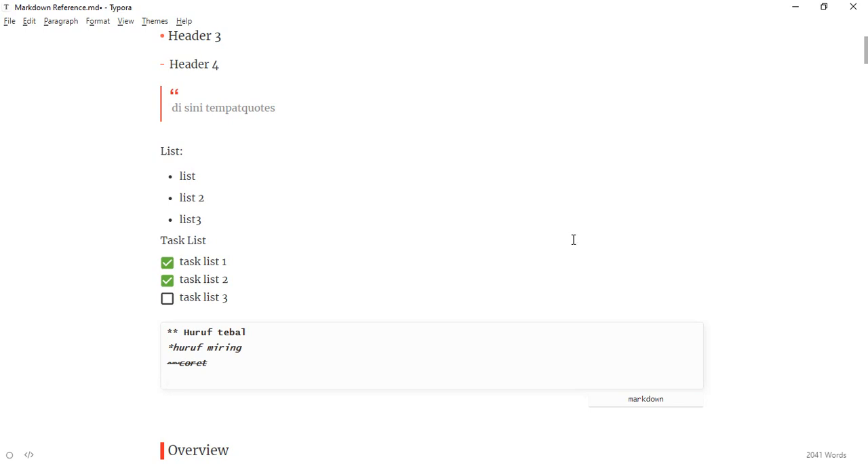
# Step: Insert a mermaid diagram block below the markdown code block using a three-backtick fence
pyautogui.click(308, 416)
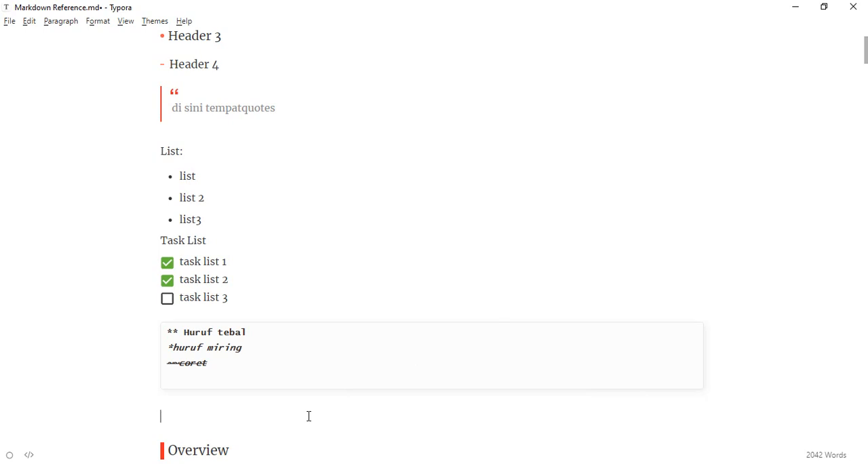
pyautogui.write('```')
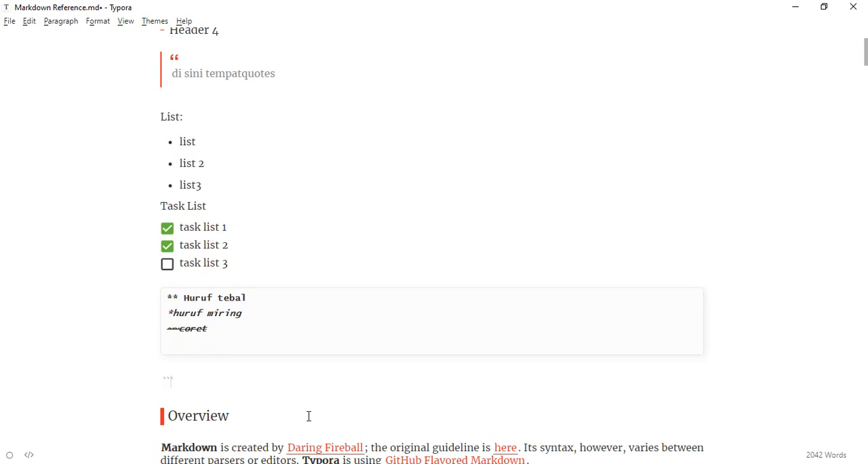
pyautogui.write('merma')
pyautogui.press('Return')
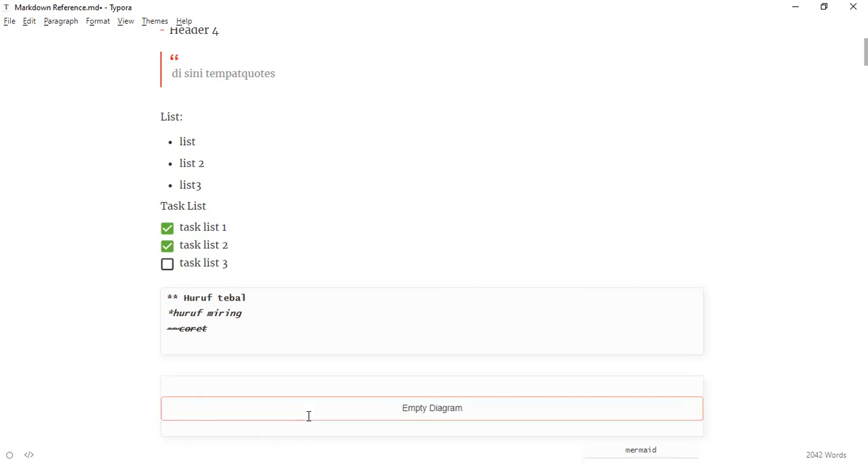
pyautogui.write('graph')
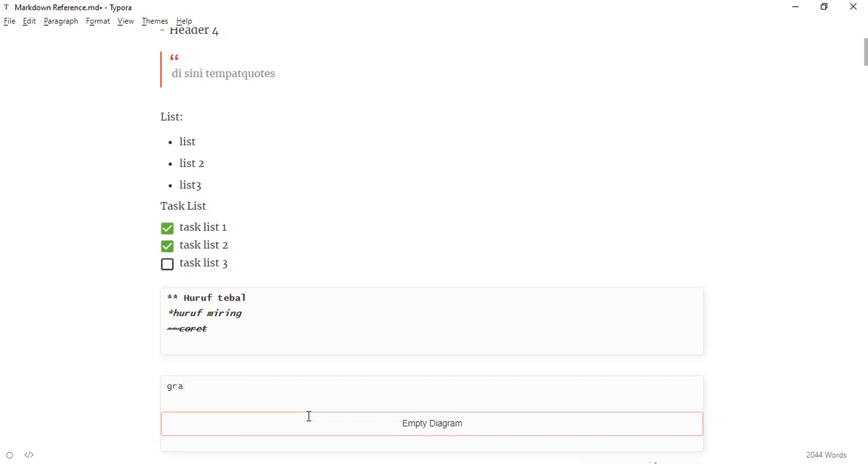
pyautogui.scroll(-2, 308, 416)
pyautogui.write('LR')
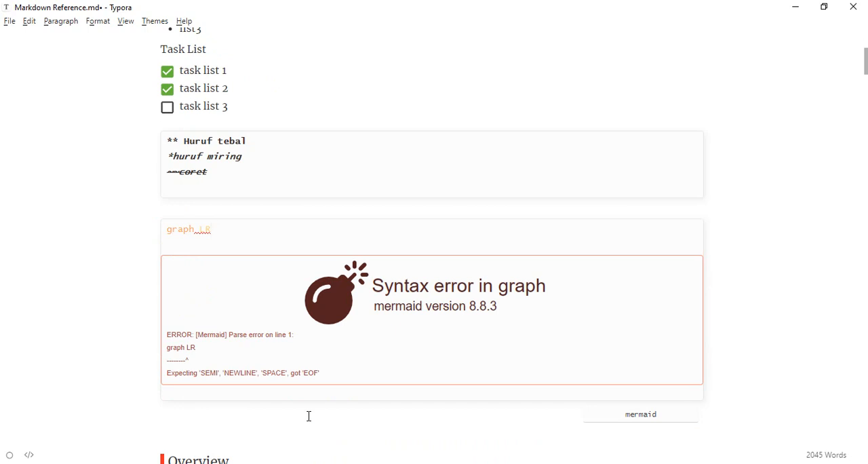
pyautogui.press('BackSpace')
pyautogui.press('BackSpace')
pyautogui.press('BackSpace')
pyautogui.press('BackSpace')
pyautogui.press('BackSpace')
pyautogui.press('BackSpace')
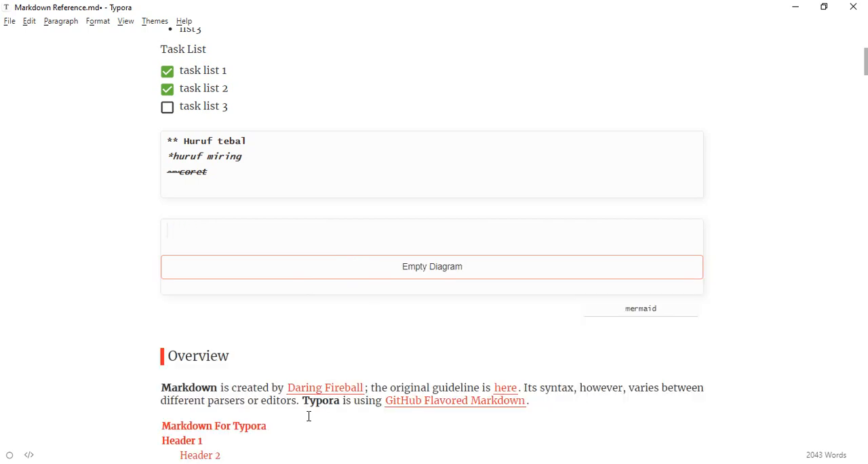
pyautogui.write('gra')
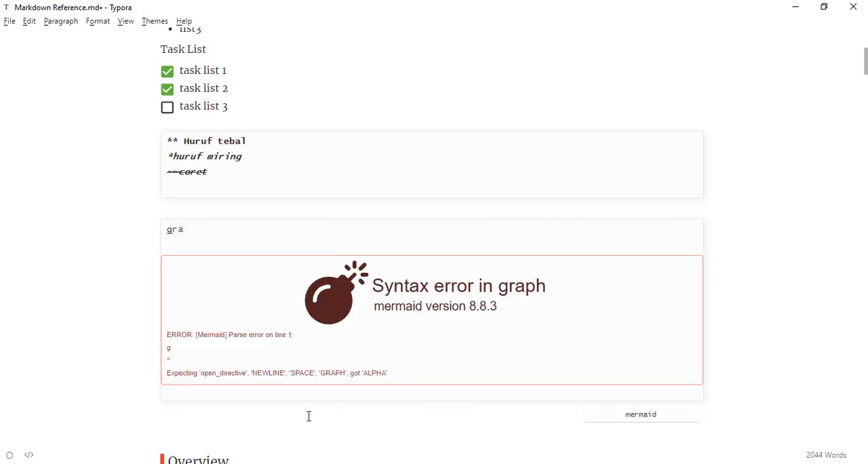
pyautogui.write('ph LR')
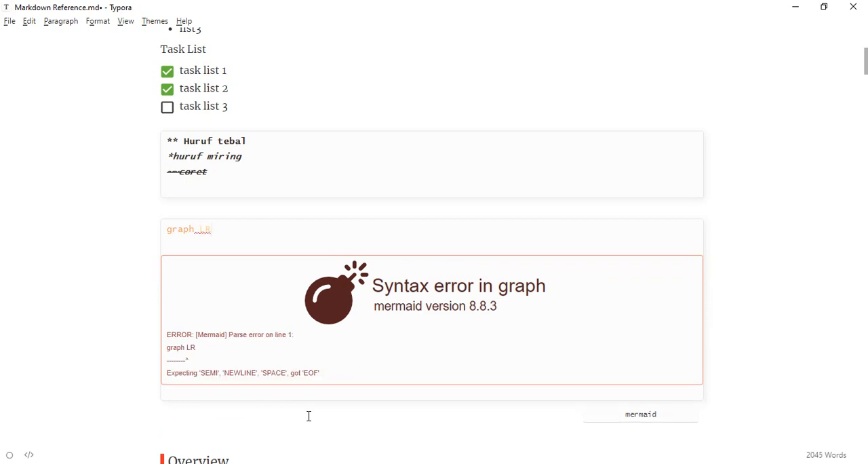
pyautogui.press('BackSpace')
pyautogui.press('BackSpace')
pyautogui.press('BackSpace')
pyautogui.press('BackSpace')
pyautogui.press('BackSpace')
pyautogui.press('BackSpace')
pyautogui.press('BackSpace')
pyautogui.press('BackSpace')
pyautogui.write('Gr')
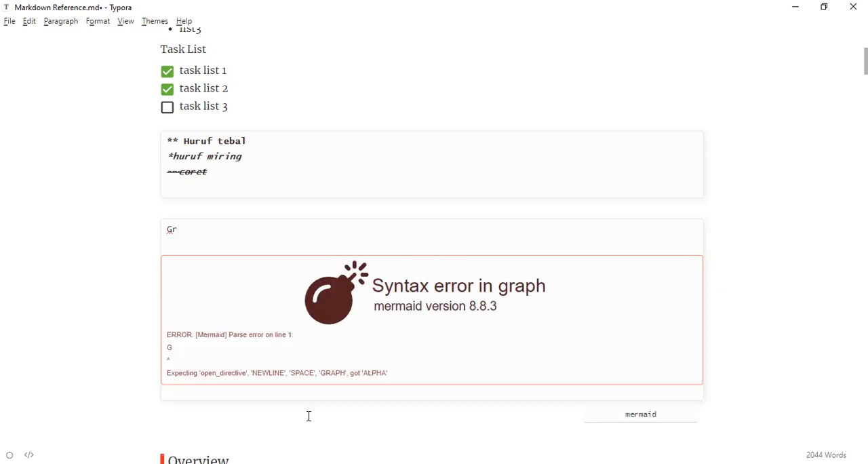
pyautogui.write('aph LR')
pyautogui.press('BackSpace')
pyautogui.press('BackSpace')
pyautogui.press('BackSpace')
pyautogui.press('BackSpace')
pyautogui.press('BackSpace')
pyautogui.press('BackSpace')
pyautogui.press('BackSpace')
pyautogui.press('BackSpace')
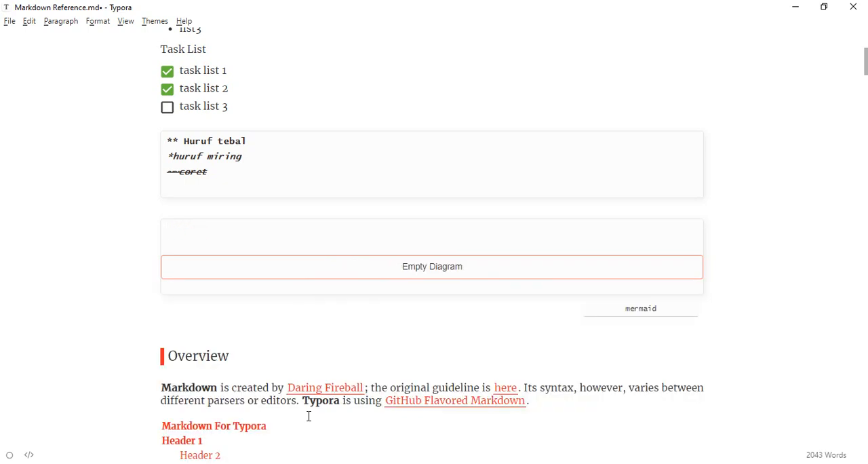
pyautogui.write('graph')
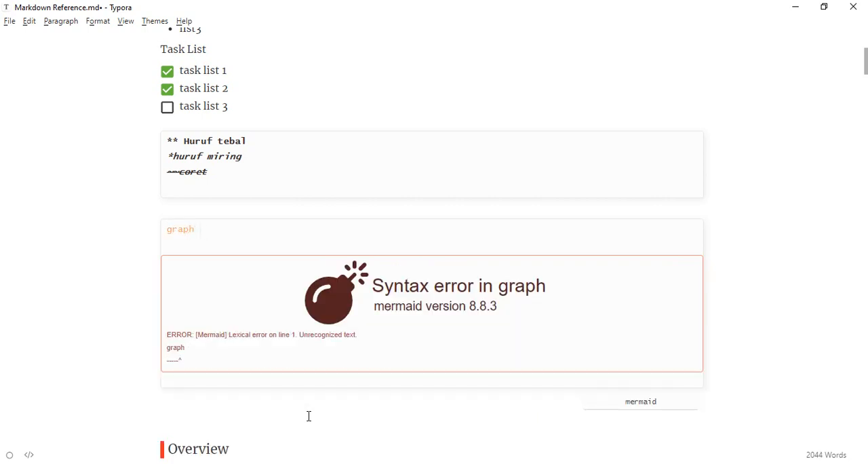
pyautogui.write(' lrLR')
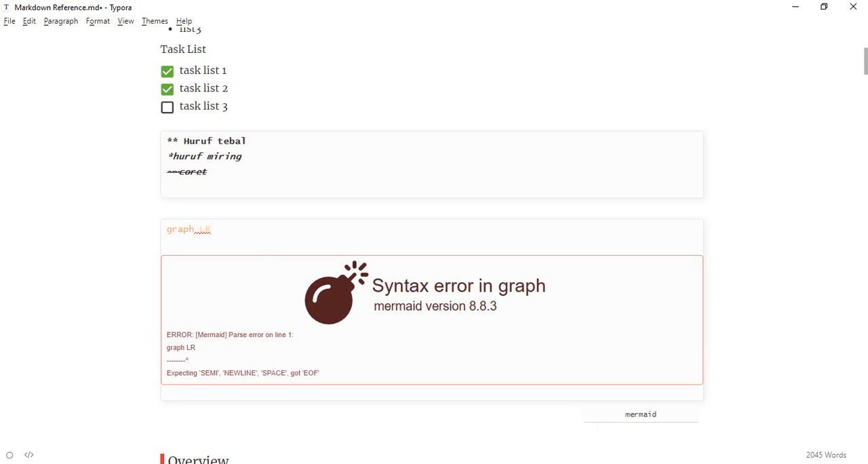
# Step: Enter "graph LR" as the first line of the empty mermaid block and start a new line
pyautogui.click(230, 237)
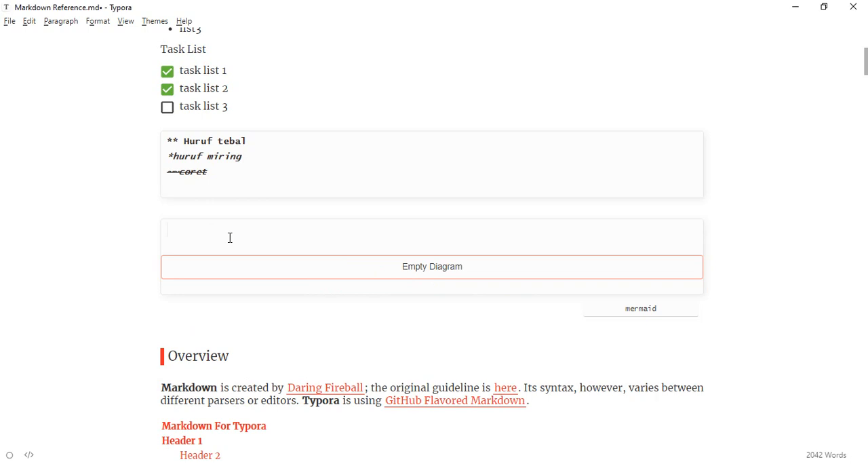
pyautogui.write('ga')
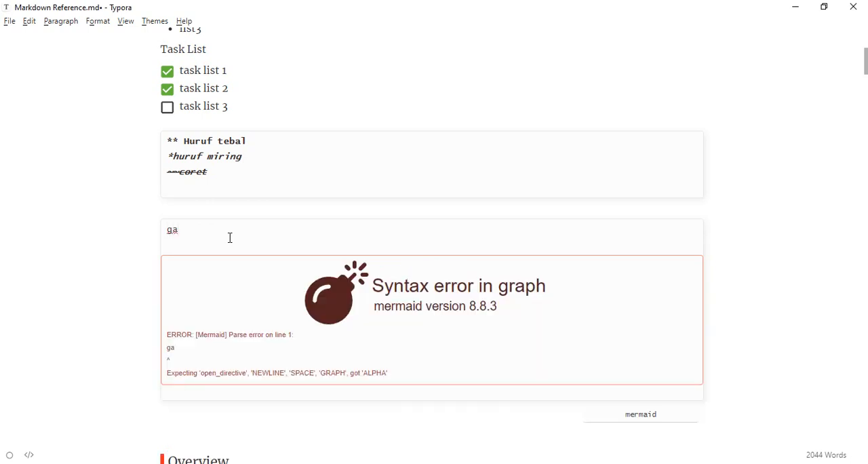
pyautogui.press('BackSpace')
pyautogui.write('raph LR')
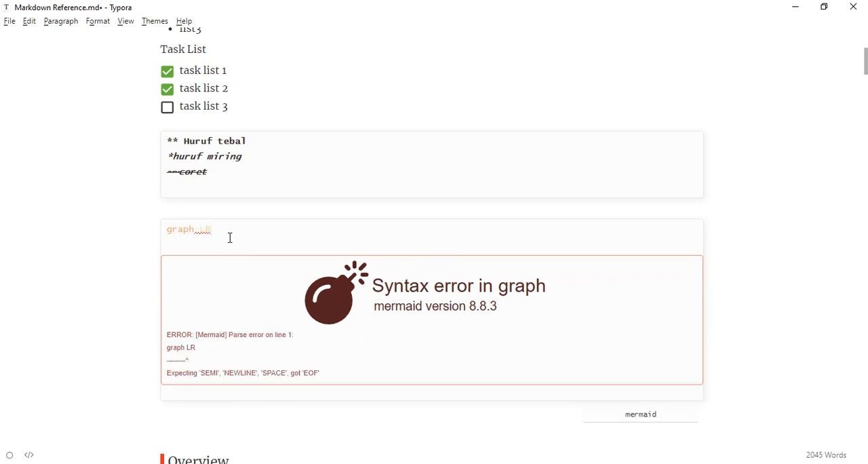
pyautogui.press('Return')
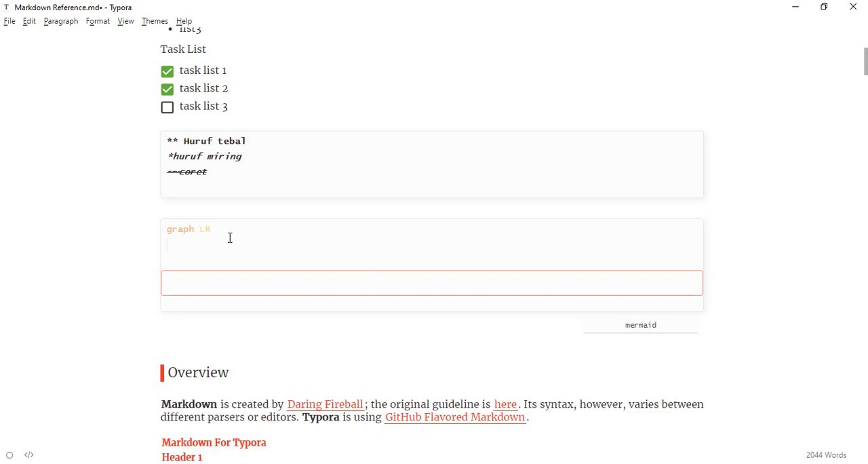
# Step: Add the connection "A-->B" below the graph LR line of the mermaid diagram
pyautogui.write('A')
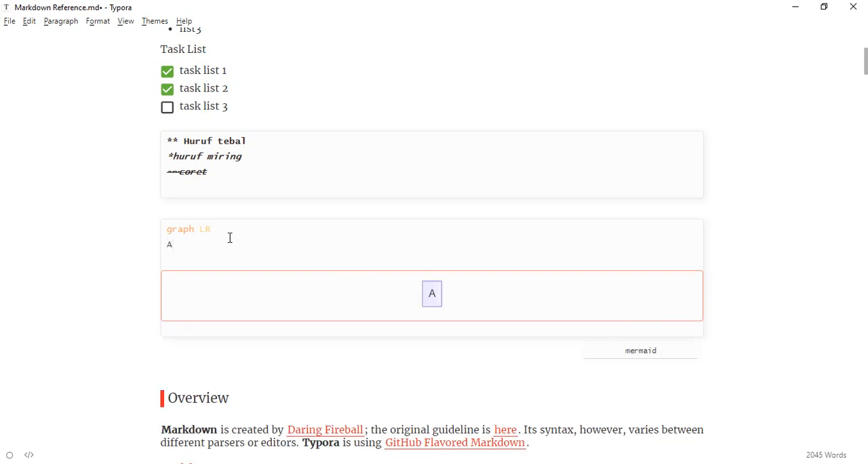
pyautogui.write('-->')
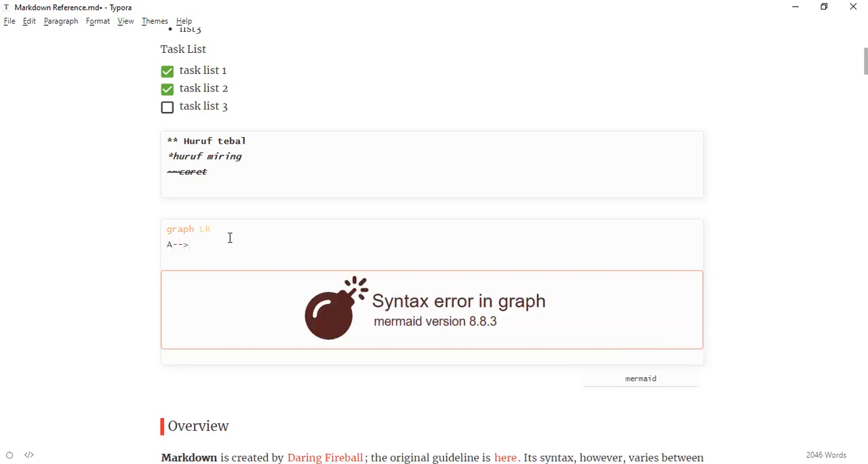
pyautogui.write('B')
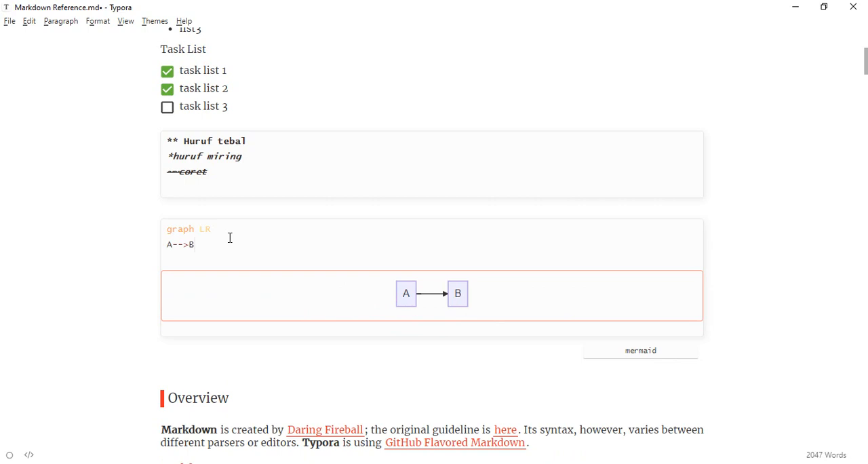
# Step: Add the connections "C-->D" and "A-->D" on separate lines below A-->B in the mermaid diagram
pyautogui.press('Return')
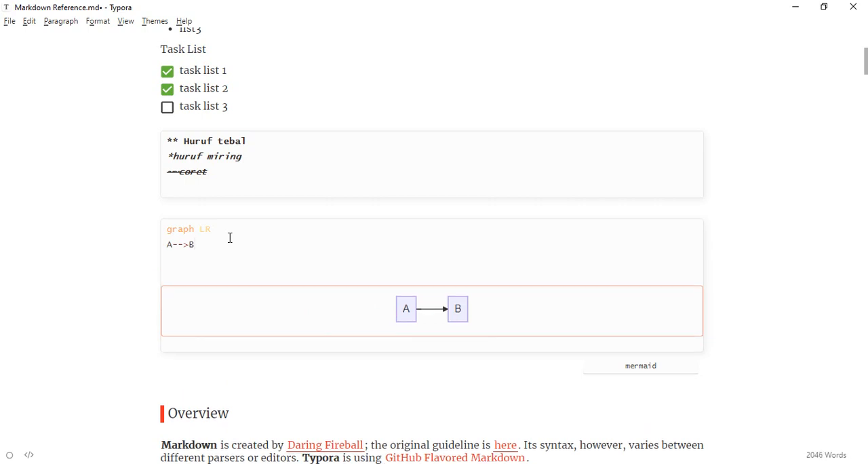
pyautogui.write('C-->D')
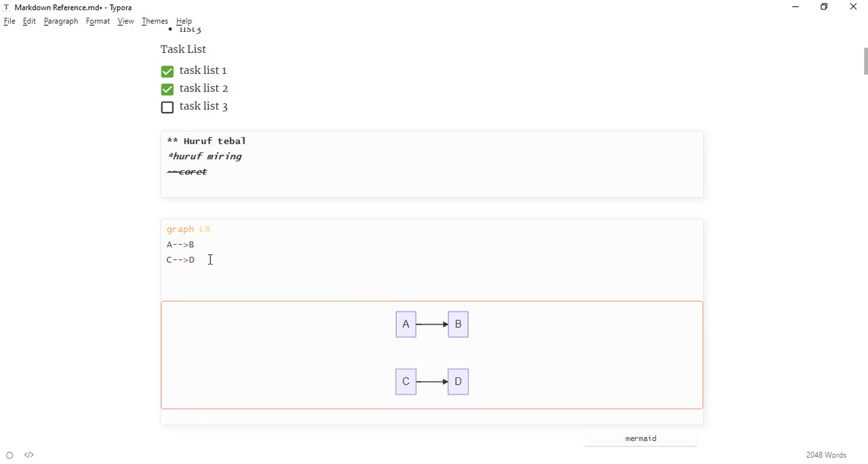
pyautogui.write('A-->')
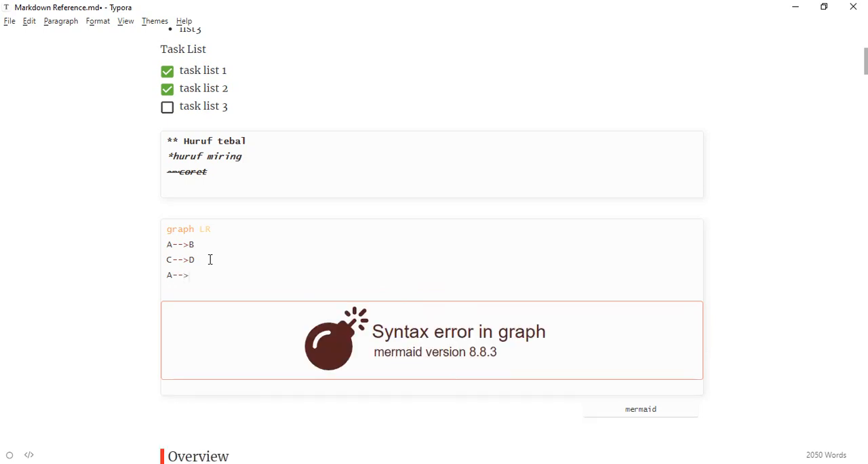
pyautogui.write('D')
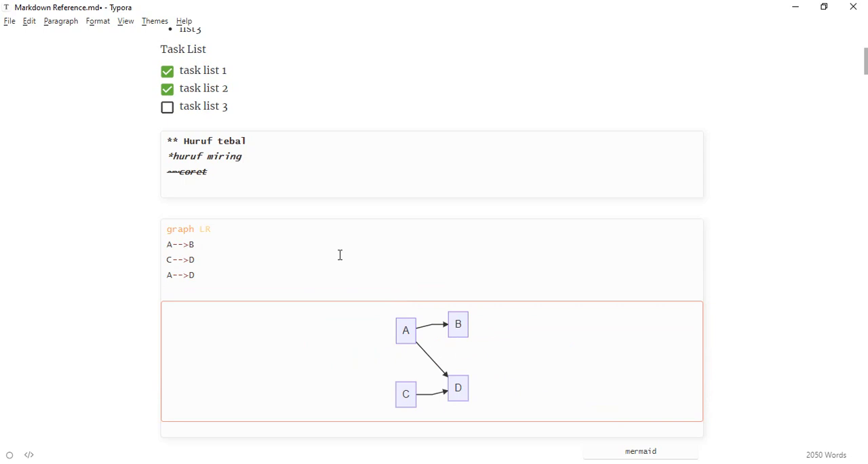
# Step: Label node B as "(ini B)" in the A-->B line and node D as "(hasil)" in the A-->D line
pyautogui.write('()')
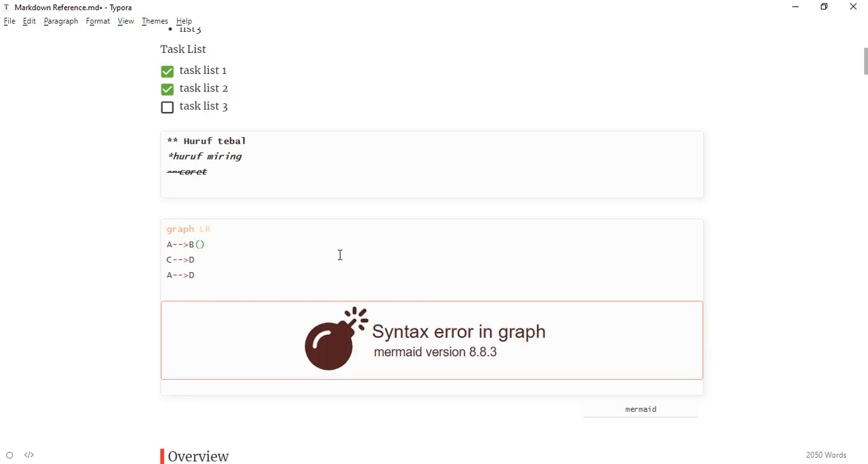
pyautogui.write('ini B')
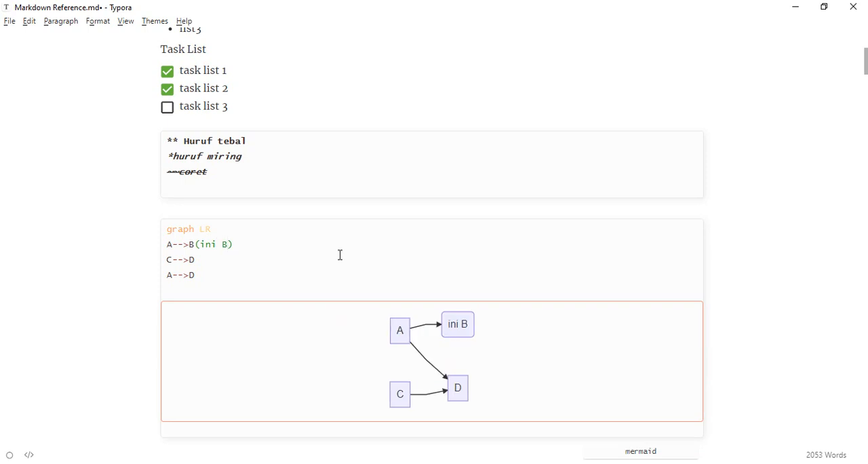
pyautogui.click(201, 270)
pyautogui.write('(hasil)')
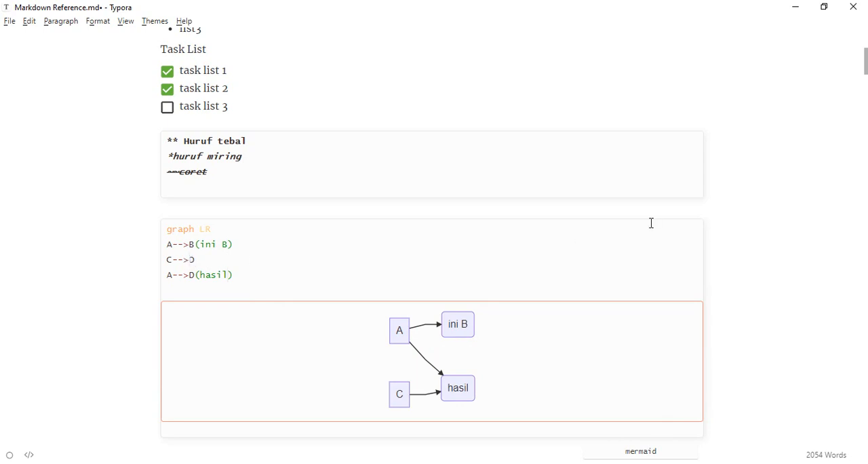
# Step: Label the arrow from C to D with "|proses|" in the mermaid code
pyautogui.write('|')
pyautogui.write('perlu prose')
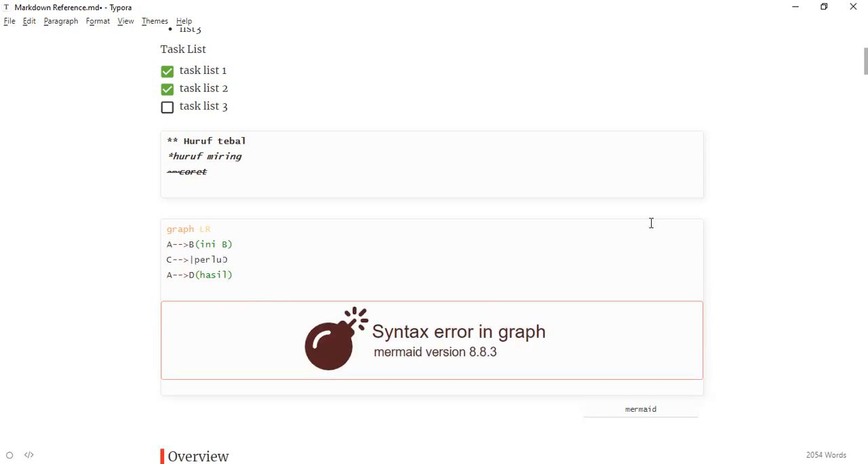
pyautogui.press('BackSpace')
pyautogui.press('BackSpace')
pyautogui.press('BackSpace')
pyautogui.press('BackSpace')
pyautogui.press('BackSpace')
pyautogui.press('BackSpace')
pyautogui.press('BackSpace')
pyautogui.press('BackSpace')
pyautogui.press('BackSpace')
pyautogui.press('BackSpace')
pyautogui.write('roses|')
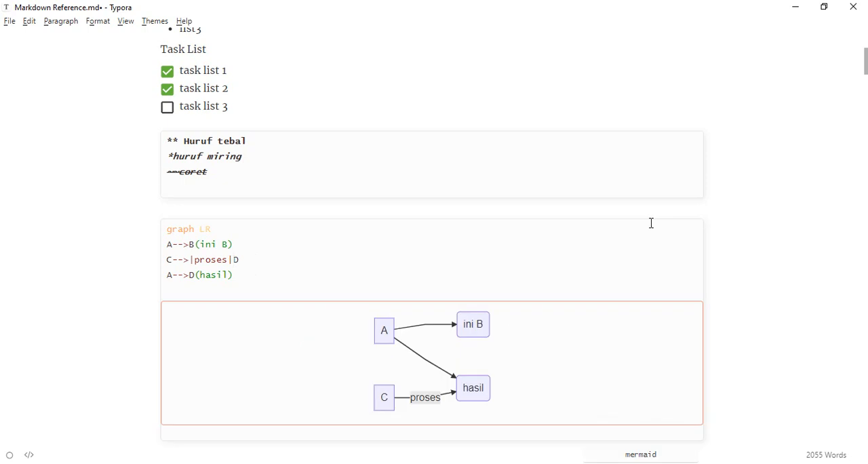
# Step: Leave the mermaid code block and review the rendered flow diagram and the contents list in the Overview section
pyautogui.scroll(-1, 733, 289)
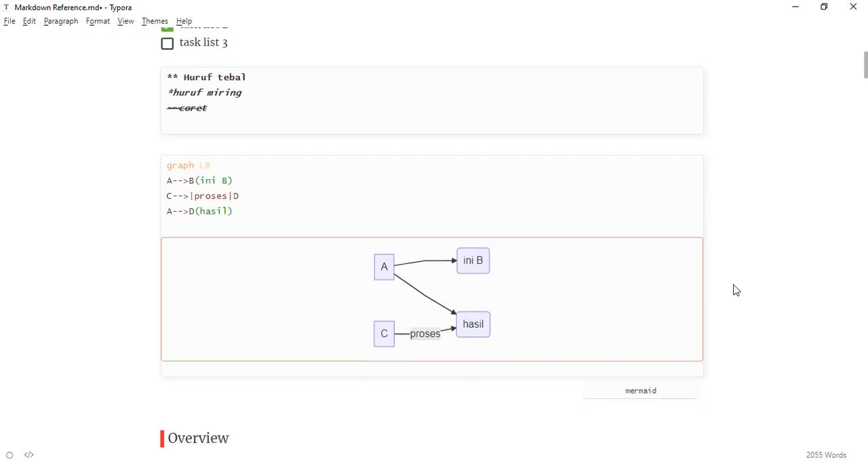
pyautogui.click(287, 400)
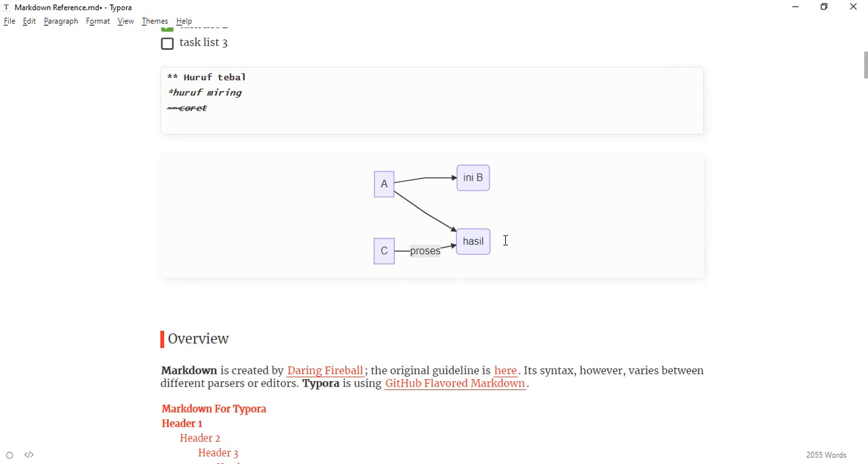
pyautogui.scroll(2, 395, 199)
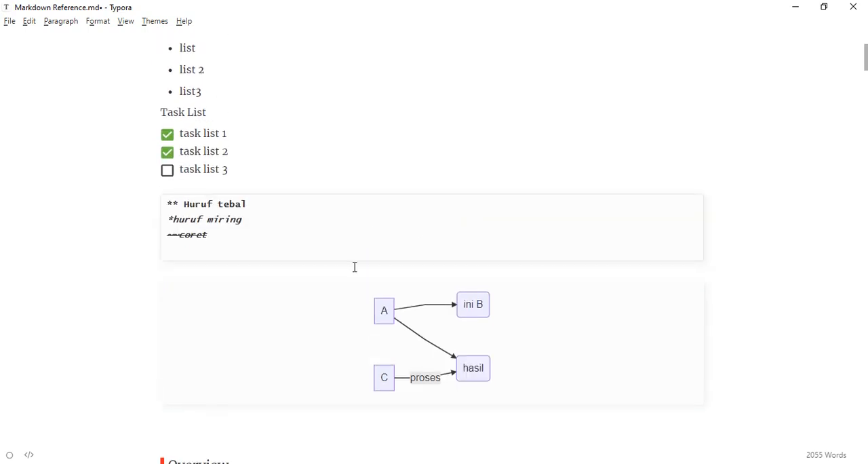
pyautogui.scroll(-1, 367, 299)
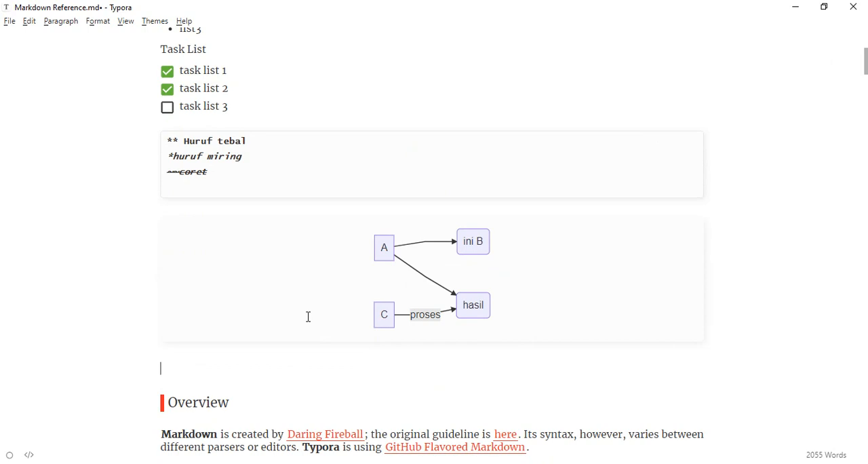
pyautogui.scroll(-5, 312, 326)
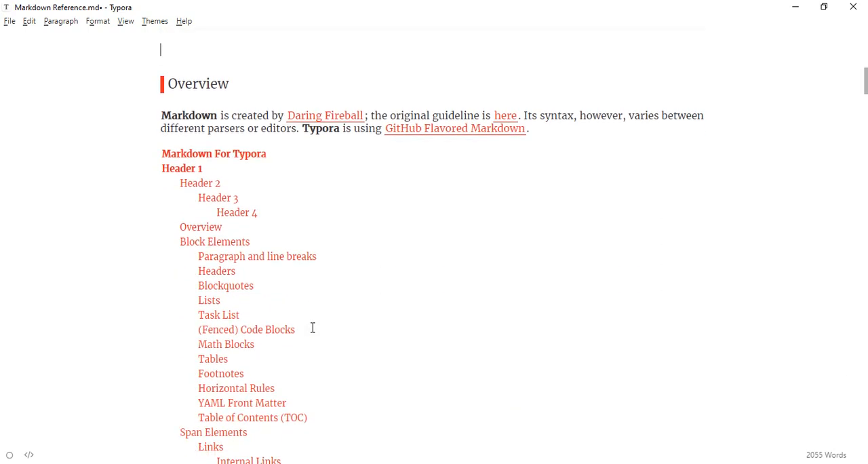
pyautogui.scroll(-1, 312, 327)
pyautogui.scroll(6, 312, 328)
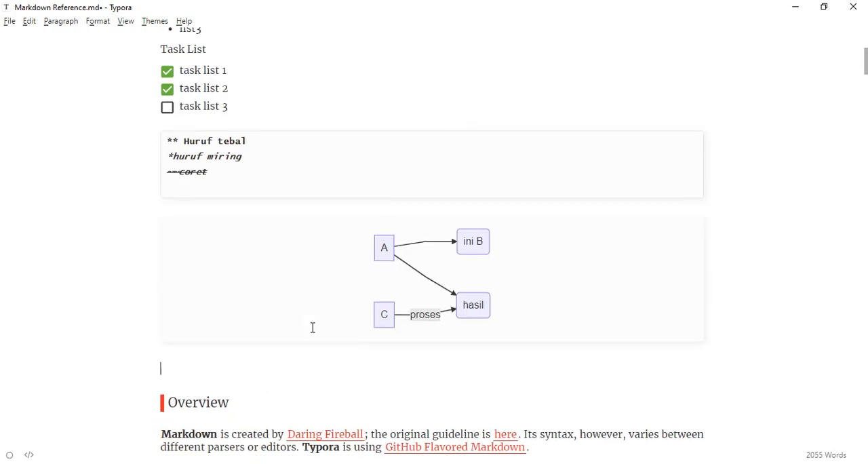
pyautogui.scroll(-2, 313, 327)
pyautogui.scroll(1, 313, 328)
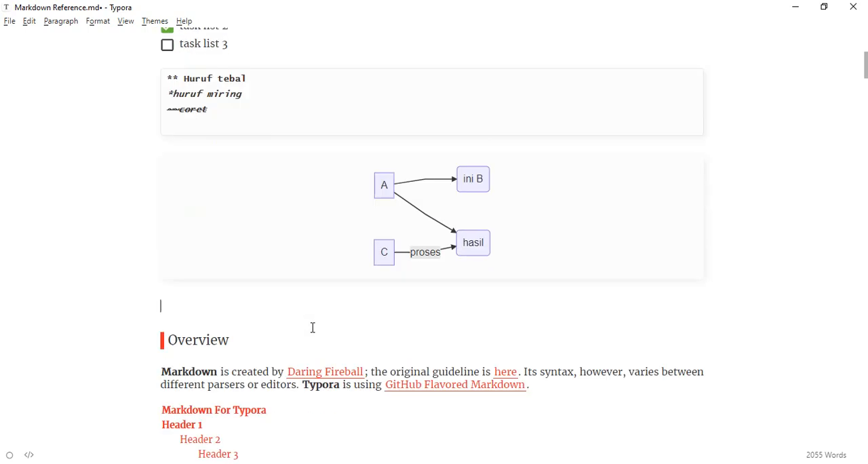
pyautogui.scroll(-5, 313, 326)
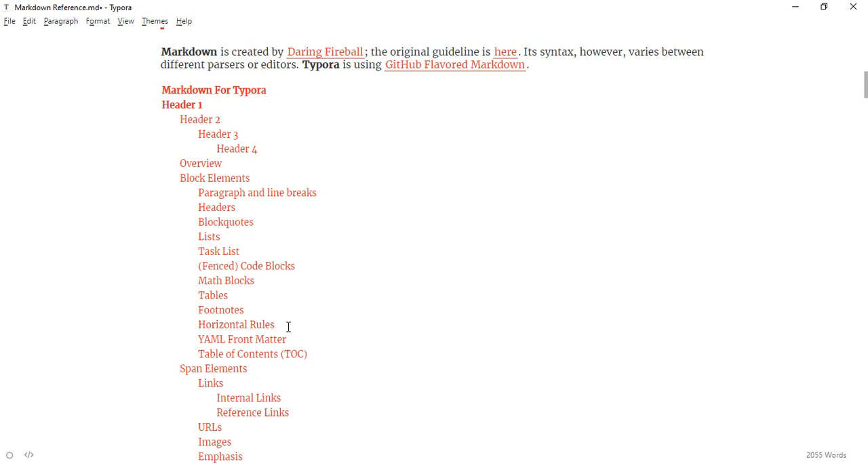
pyautogui.scroll(5, 288, 326)
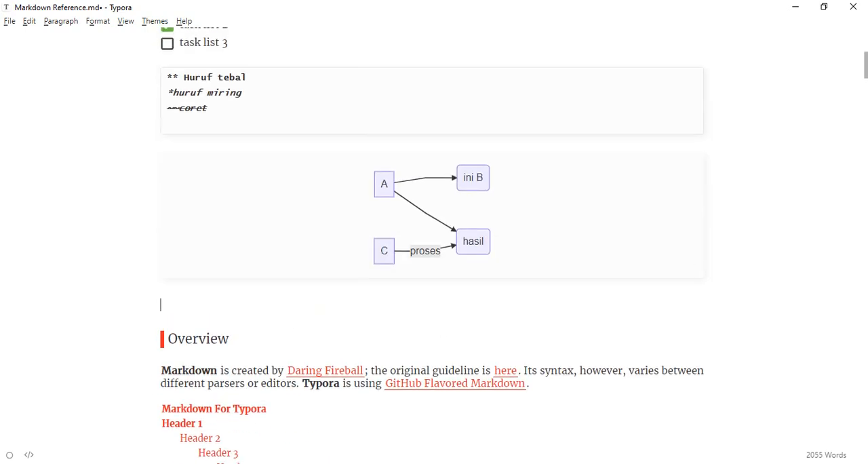
pyautogui.write('--')
pyautogui.press('BackSpace')
pyautogui.press('BackSpace')
pyautogui.press('BackSpace')
pyautogui.press('BackSpace')
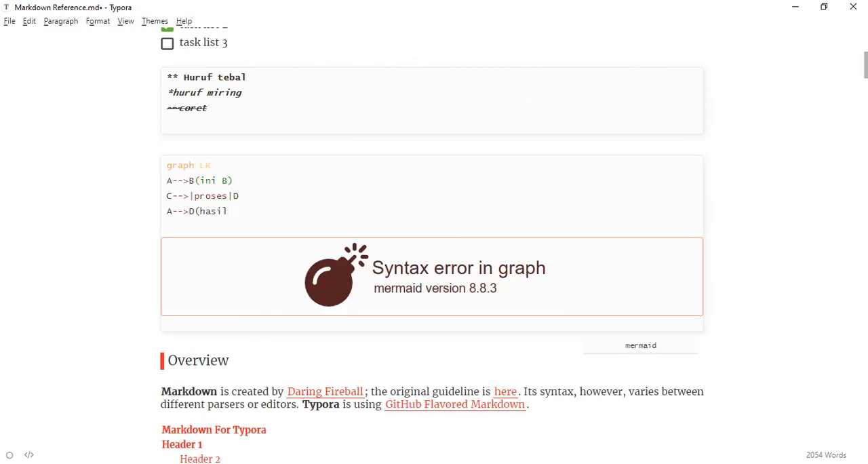
# Step: Restore the closing parenthesis after "hasil" in the A-->D line and leave the mermaid code block
pyautogui.press('Return')
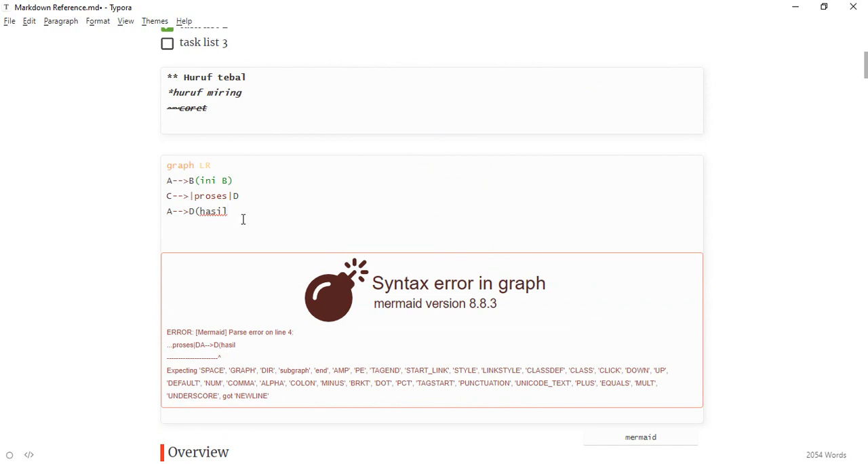
pyautogui.write(')')
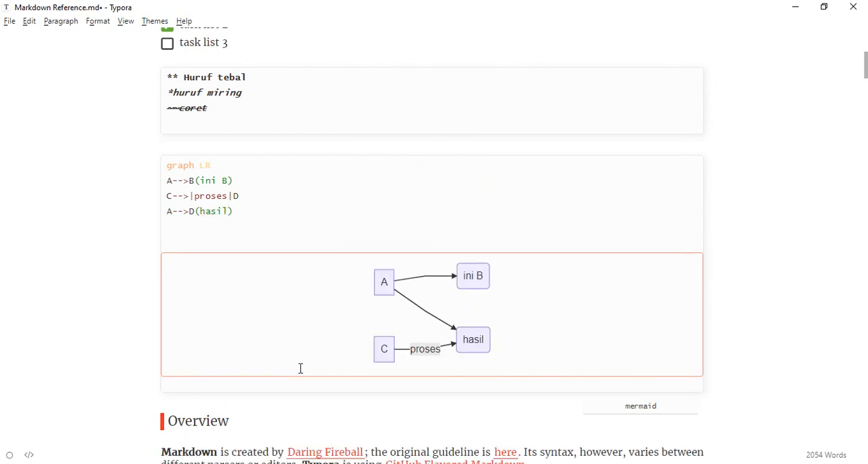
pyautogui.click(738, 376)
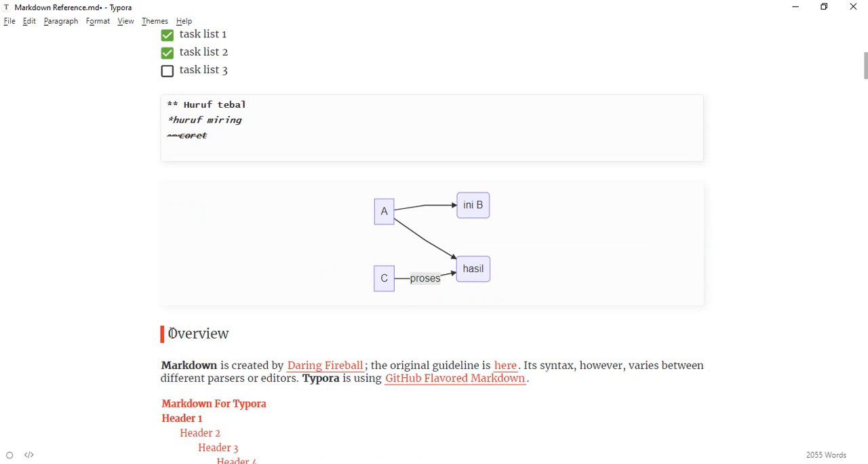
# Step: Try to add an empty line between the flow diagram and the Overview heading
pyautogui.press('Return')
pyautogui.press('Up')
pyautogui.press('BackSpace')
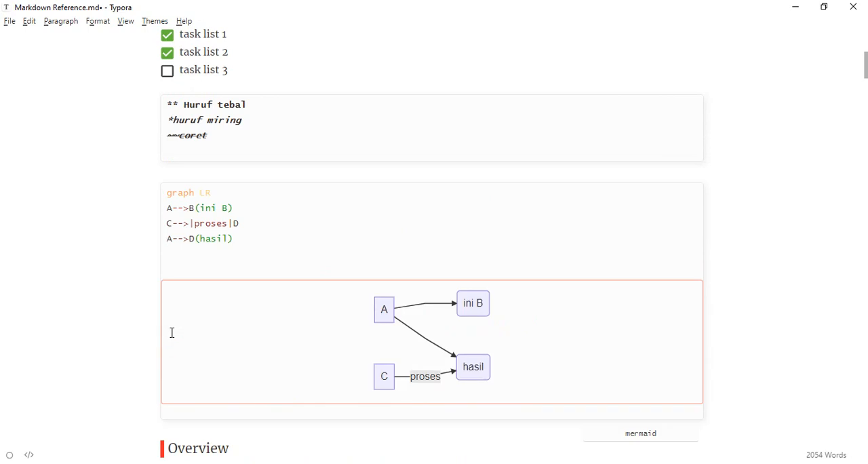
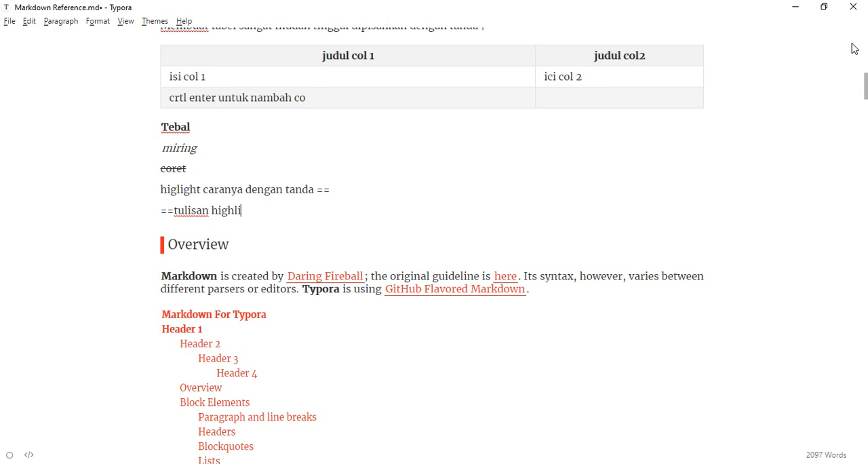
# Step: Complete the highlighted line as "==tulisan highlight==" and start a new line below it
pyautogui.write('ght==')
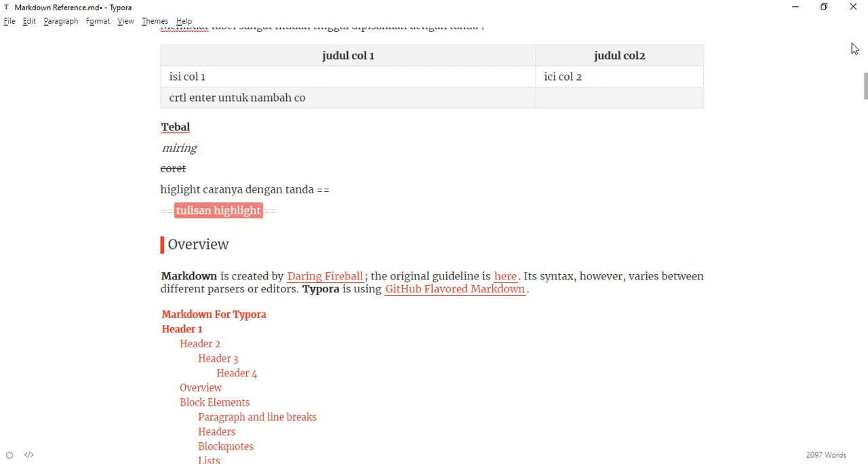
pyautogui.press('Return')
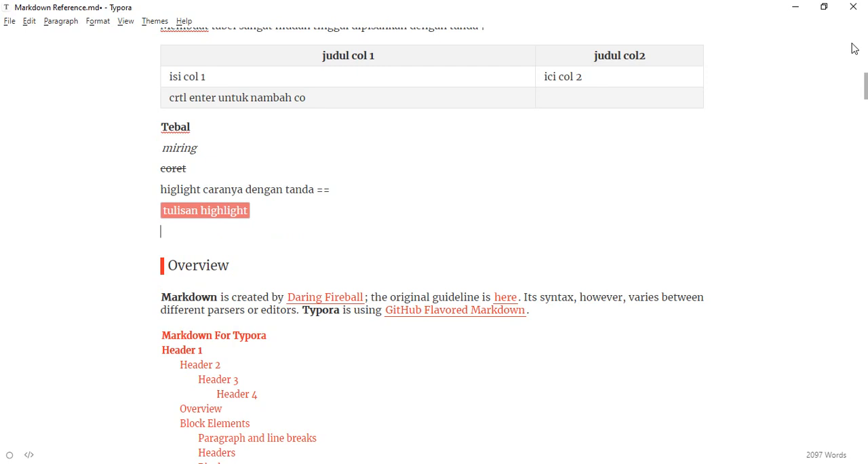
# Step: Write "membuat link. misla link detik.com caranya" on the empty line below the highlighted text
pyautogui.scroll(-4, 854, 49)
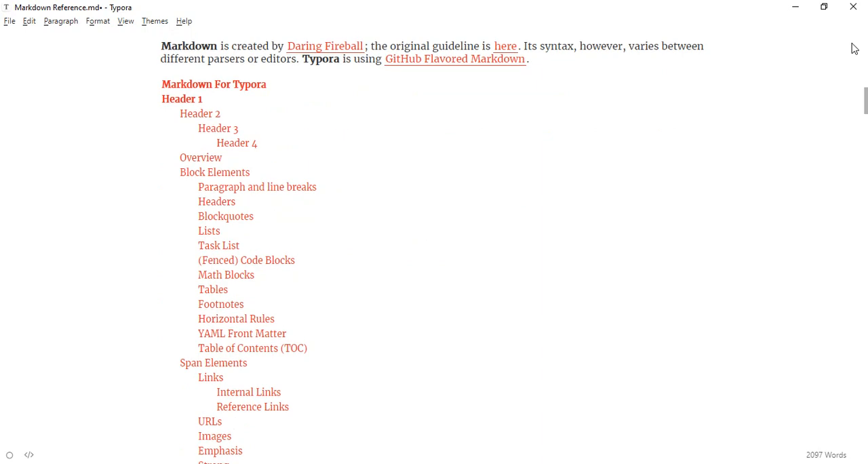
pyautogui.scroll(4, 855, 49)
pyautogui.scroll(11, 854, 49)
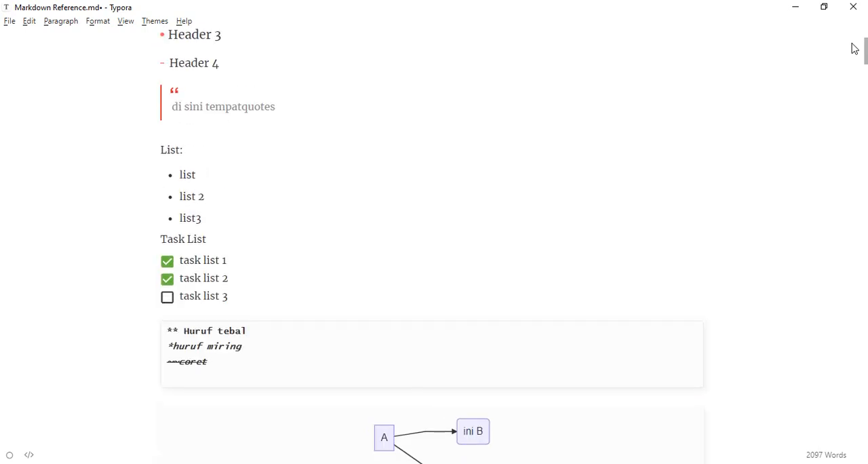
pyautogui.scroll(-11, 854, 48)
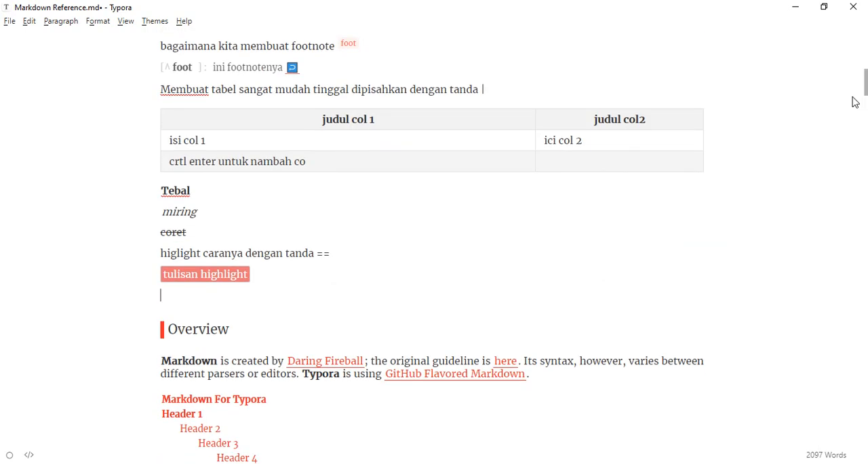
pyautogui.write('membuat l')
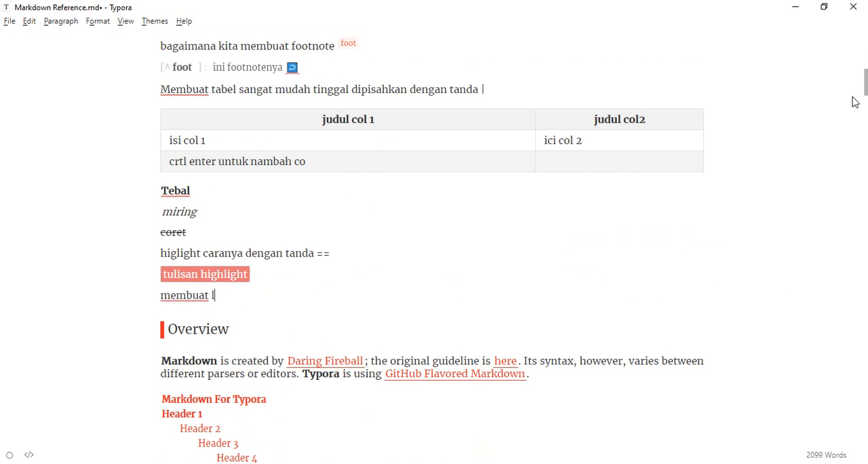
pyautogui.write('ink. misla lin')
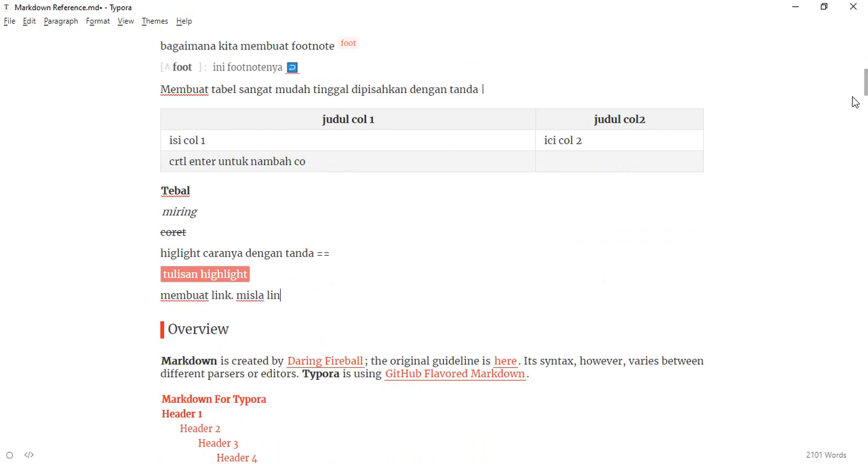
pyautogui.write('k detik.com caranya')
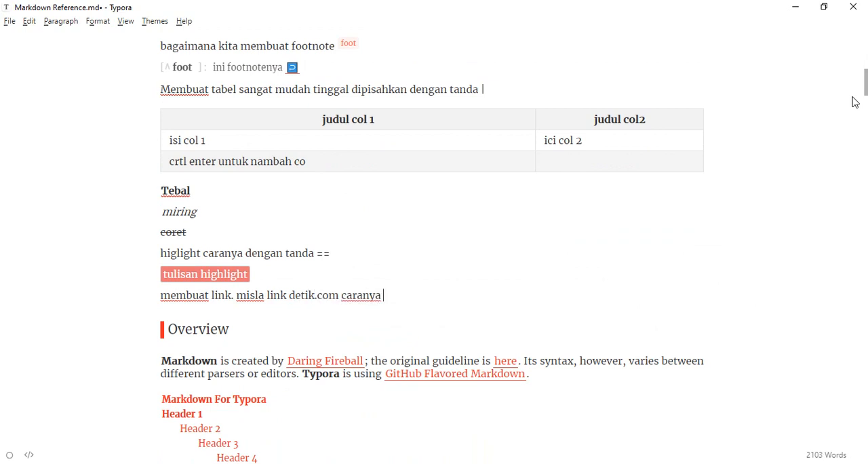
pyautogui.write(' [')
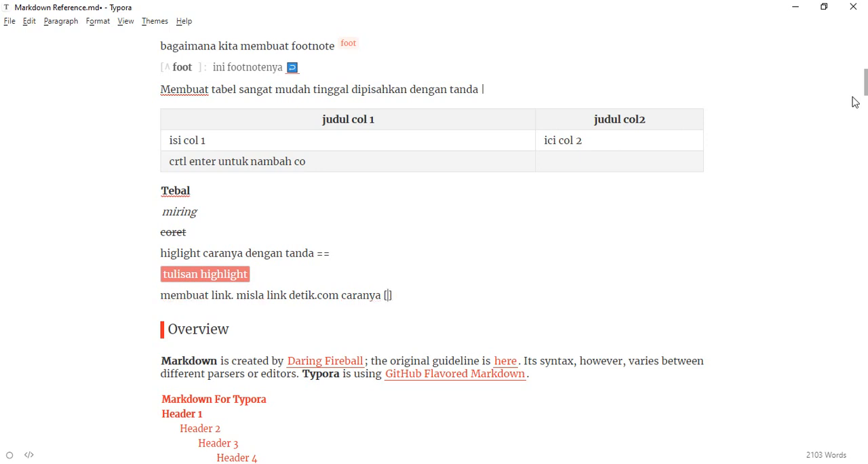
pyautogui.write('detik')
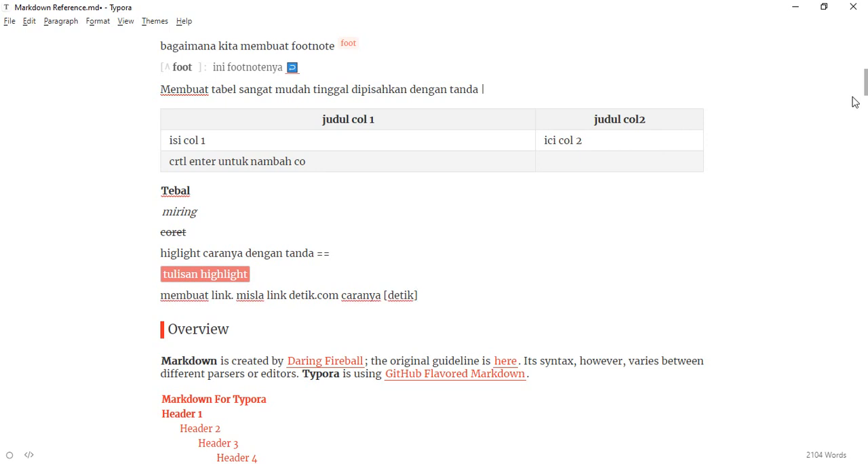
pyautogui.write('](detik.com')
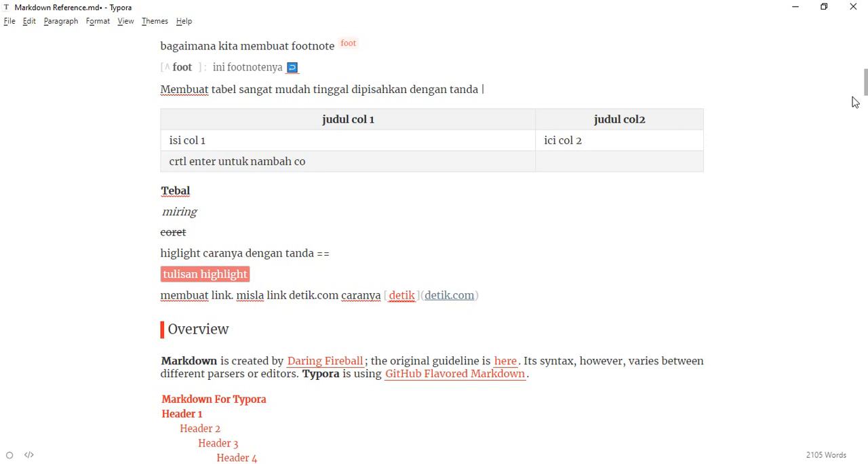
# Step: Append the Markdown link "[detik](detik.com)" after "caranya" and start a new line below it
pyautogui.press('Down')
pyautogui.press('Up')
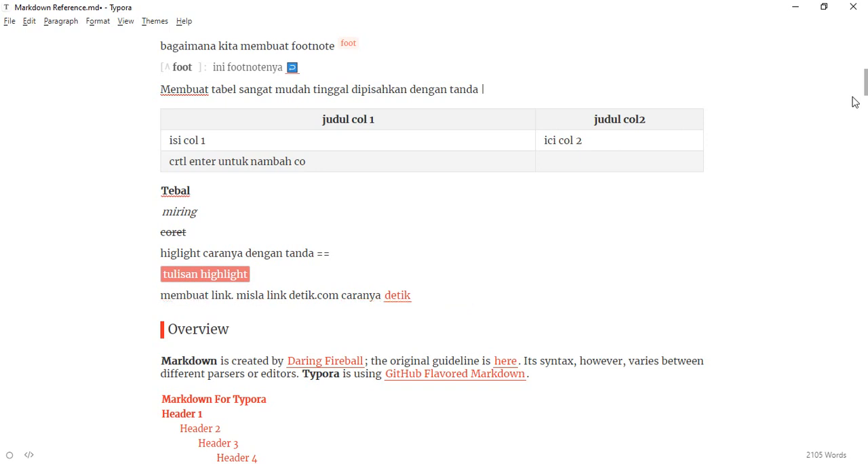
pyautogui.press('Right')
pyautogui.press('Right')
pyautogui.press('Right')
pyautogui.press('Right')
pyautogui.press('Right')
pyautogui.press('Right')
pyautogui.press('Right')
pyautogui.press('Right')
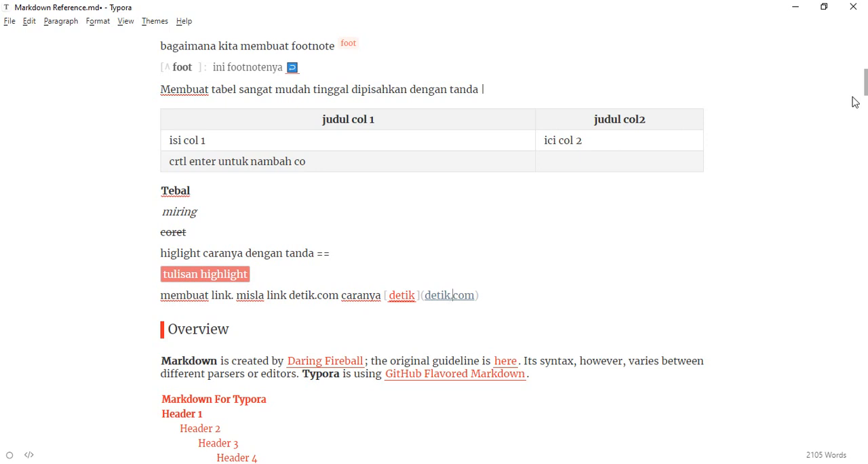
pyautogui.press('Return')
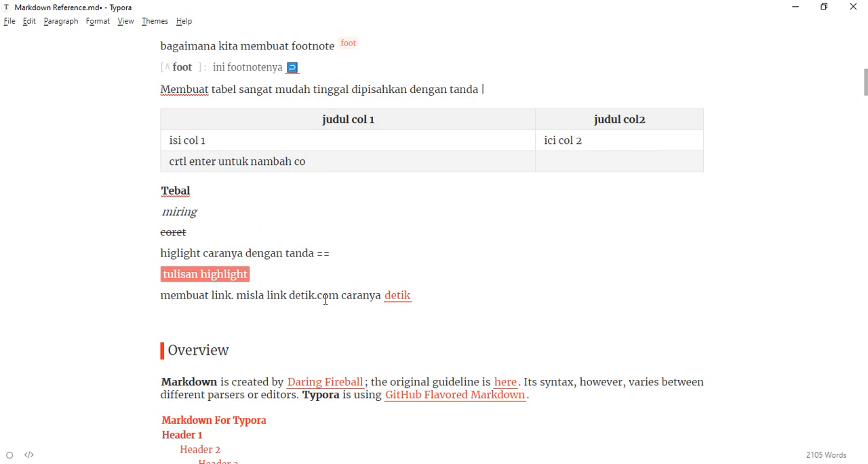
# Step: Review the sample elements from the document's beginning and examine the available paragraph, text format and image commands
pyautogui.scroll(10, 377, 311)
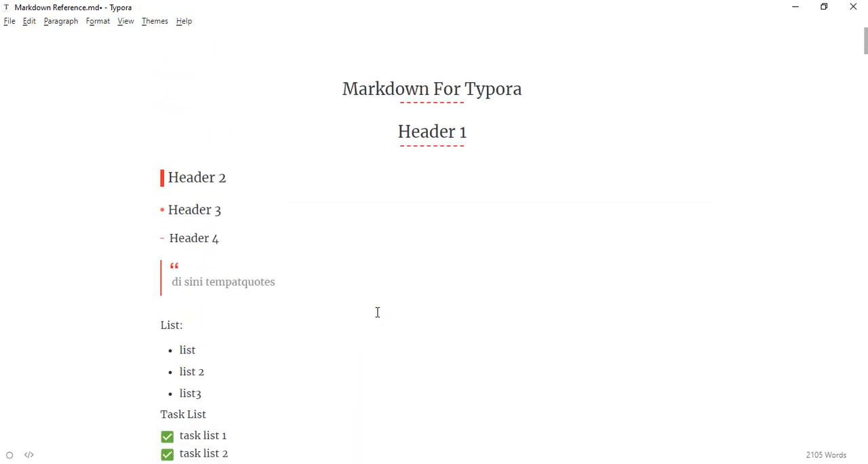
pyautogui.scroll(-10, 377, 312)
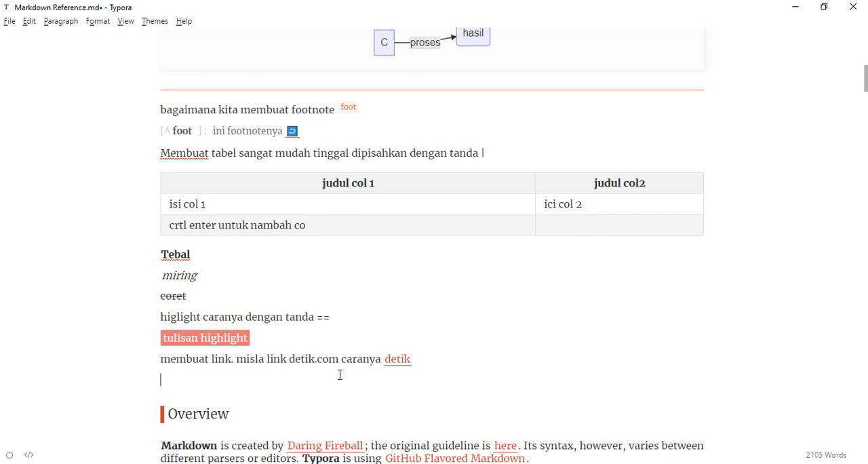
pyautogui.scroll(10, 349, 370)
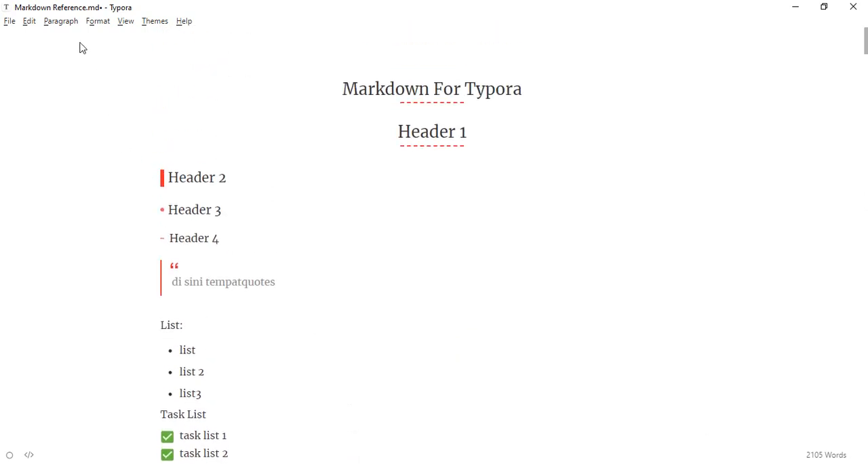
pyautogui.click(69, 23)
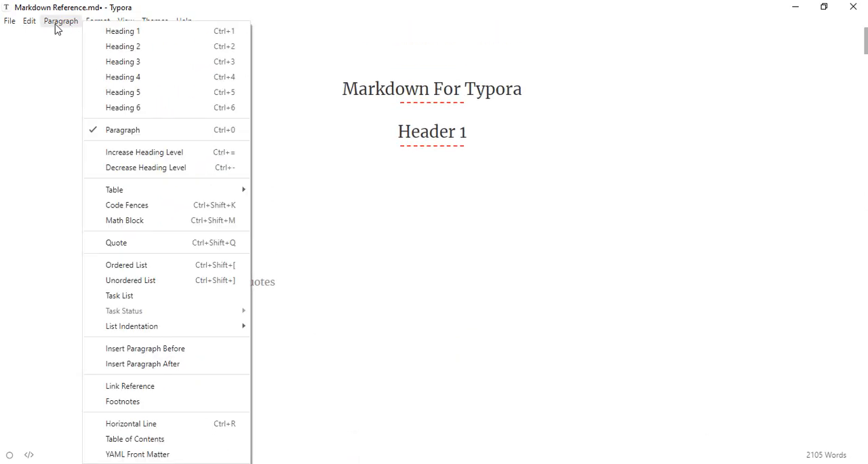
pyautogui.click(29, 23)
pyautogui.click(56, 31)
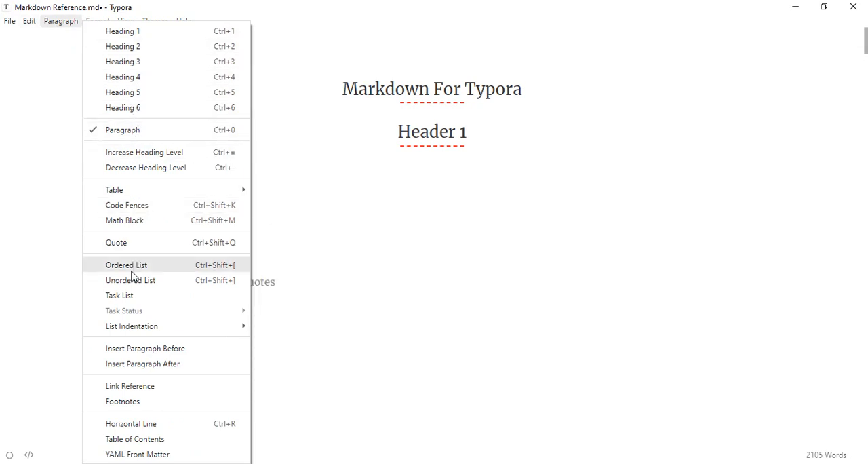
pyautogui.moveTo(102, 22)
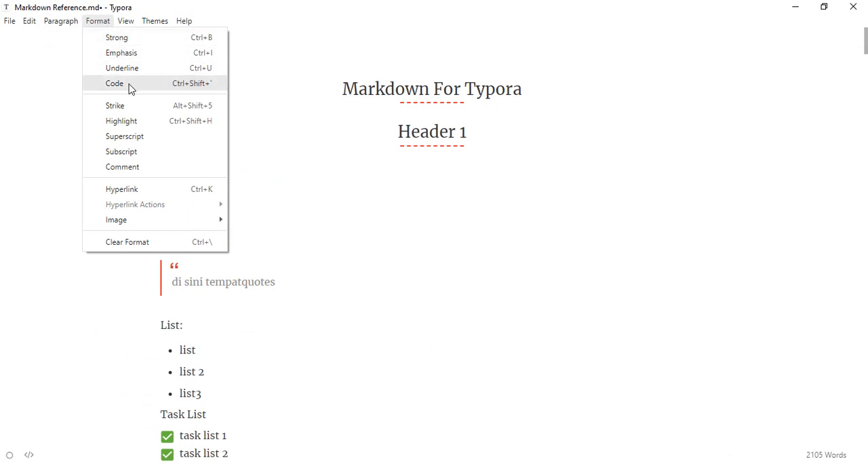
pyautogui.moveTo(124, 219)
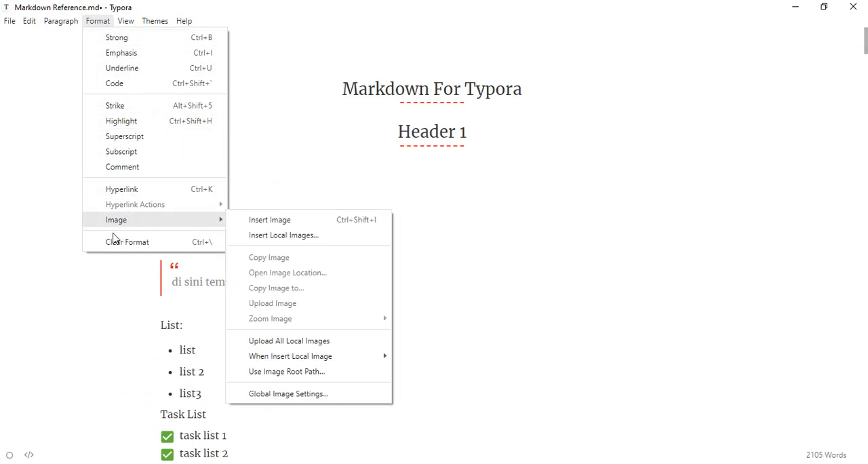
pyautogui.click(586, 215)
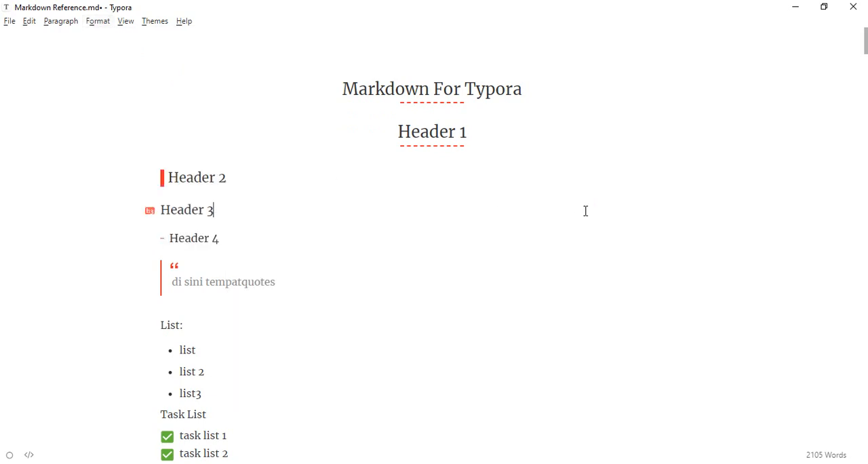
# Step: Go to the empty line above the Overview heading and examine the format, theme, view, paragraph and table options
pyautogui.scroll(-7, 585, 212)
pyautogui.scroll(-5, 585, 210)
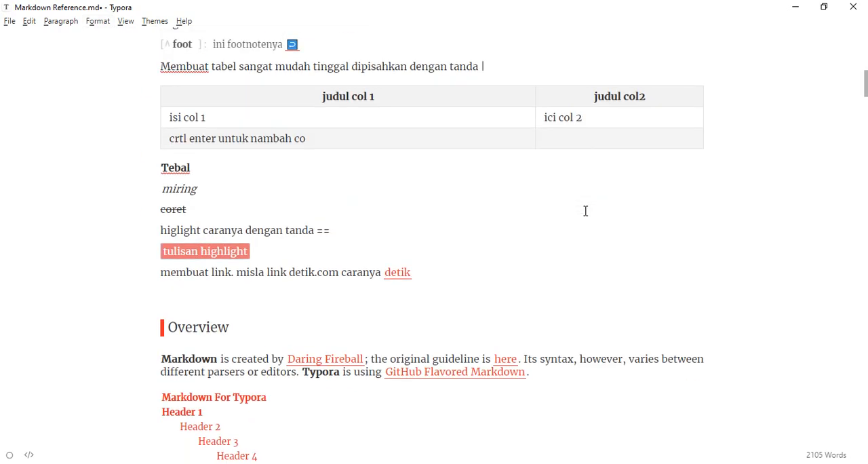
pyautogui.click(194, 257)
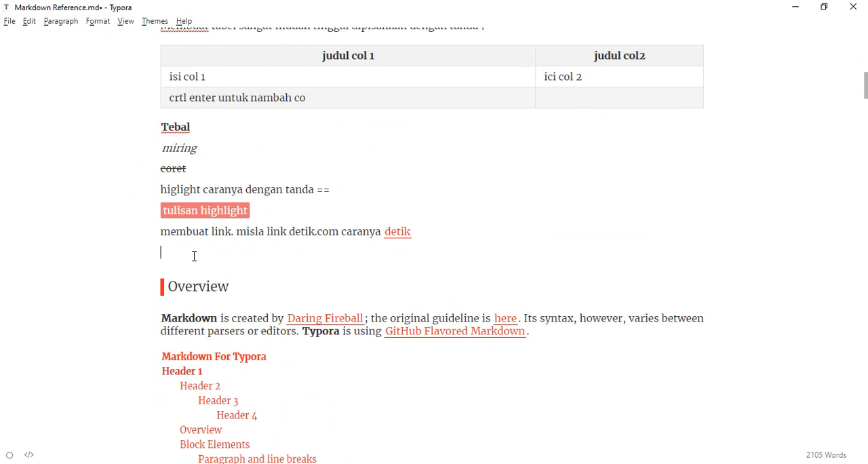
pyautogui.click(95, 22)
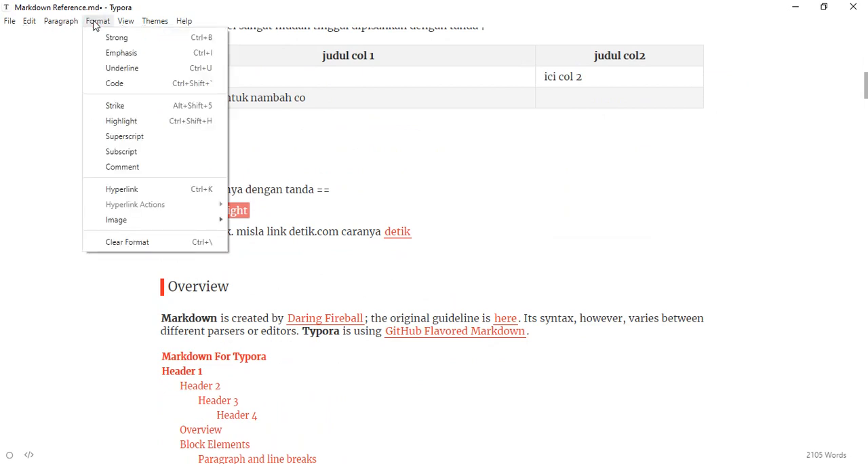
pyautogui.moveTo(124, 26)
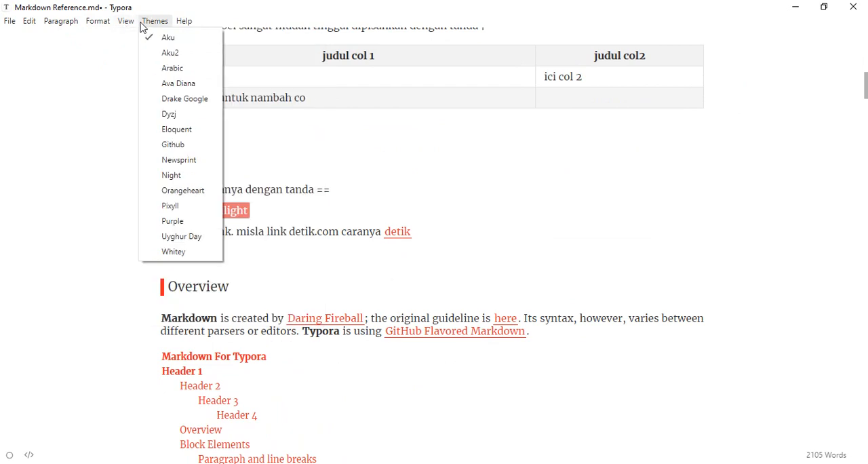
pyautogui.moveTo(70, 27)
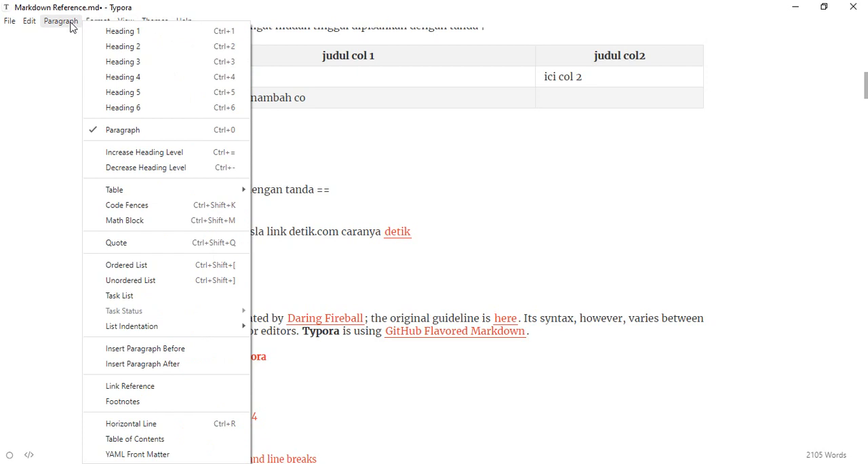
pyautogui.moveTo(28, 25)
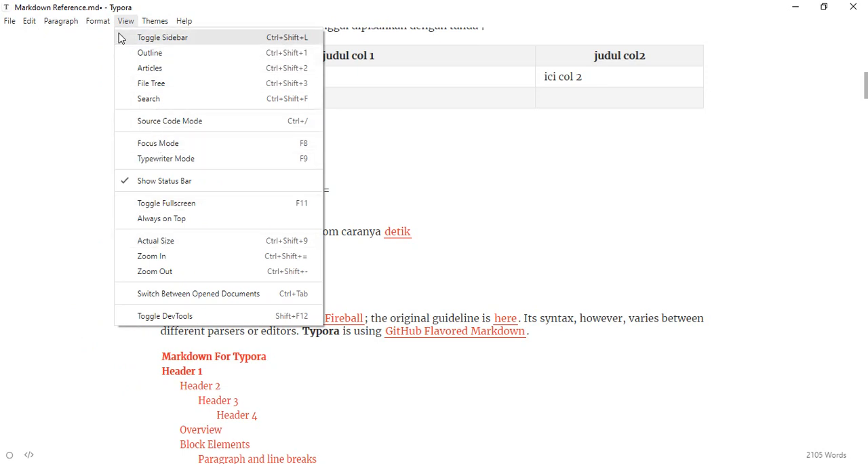
pyautogui.moveTo(96, 22)
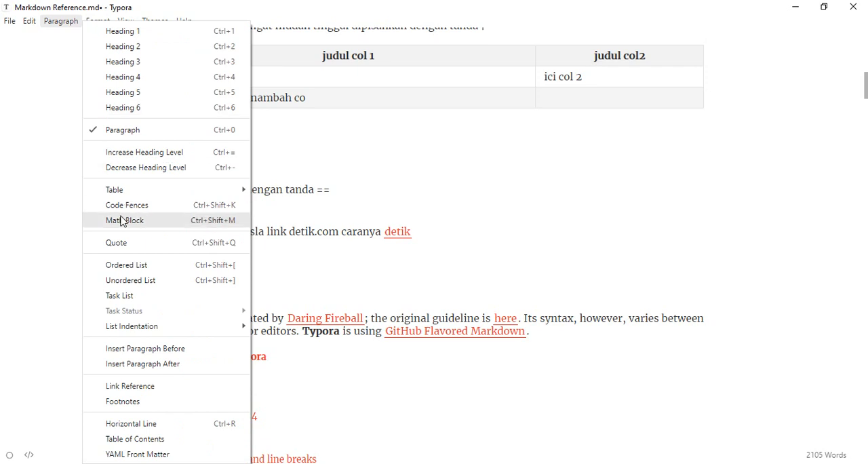
pyautogui.moveTo(137, 327)
pyautogui.moveTo(175, 197)
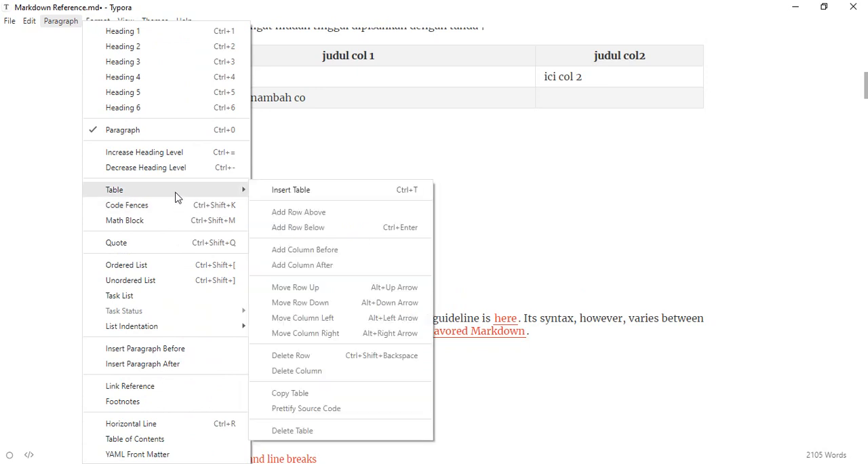
pyautogui.click(456, 390)
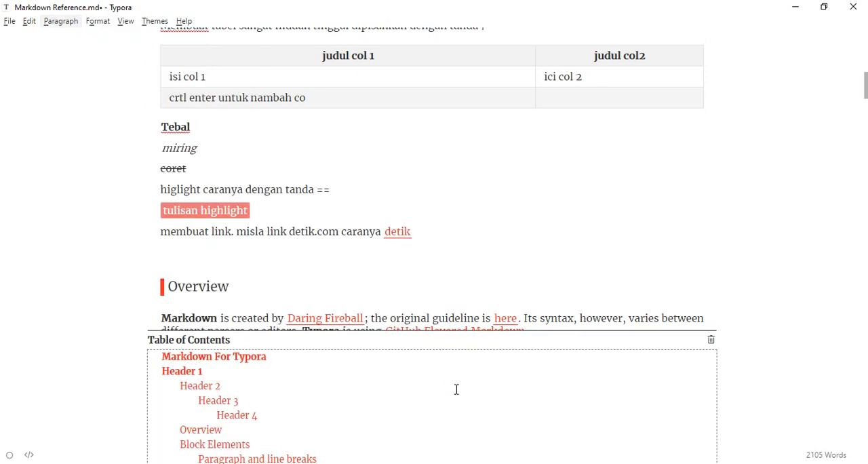
# Step: Insert the local image 5f2be4a8-5e0d-43da-b558-65fc2d358b0d from the Pictures folder in place of the table of contents below the Overview paragraph
pyautogui.click(227, 260)
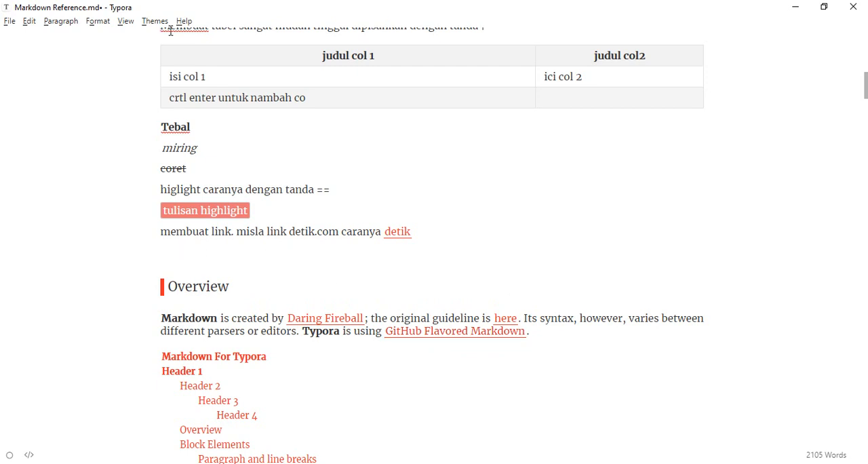
pyautogui.click(621, 463)
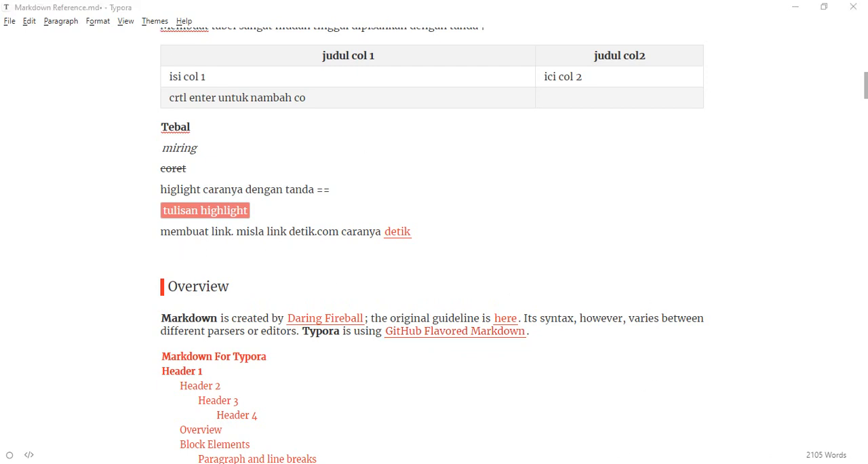
pyautogui.click(126, 21)
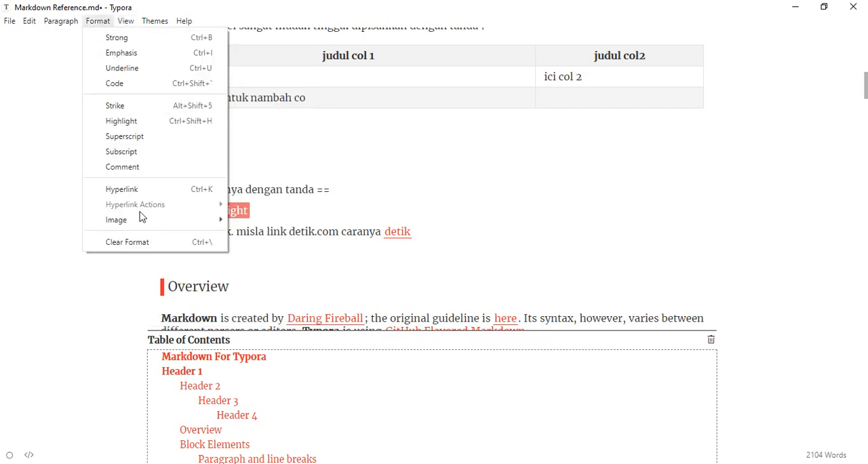
pyautogui.moveTo(143, 226)
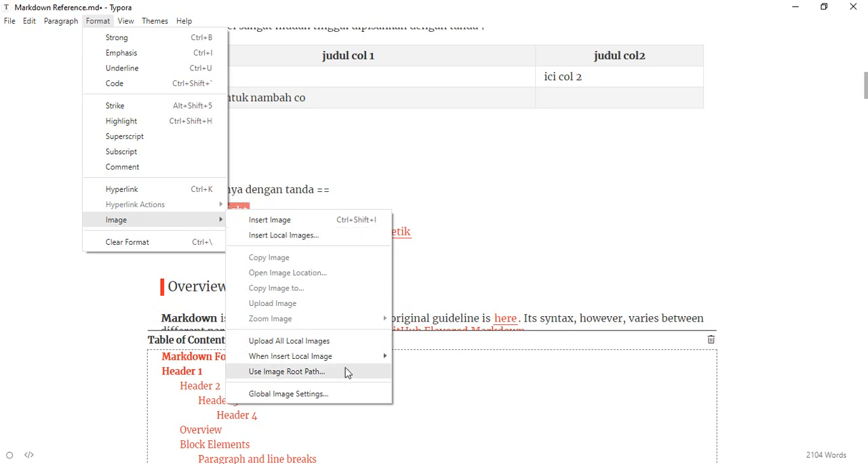
pyautogui.moveTo(349, 364)
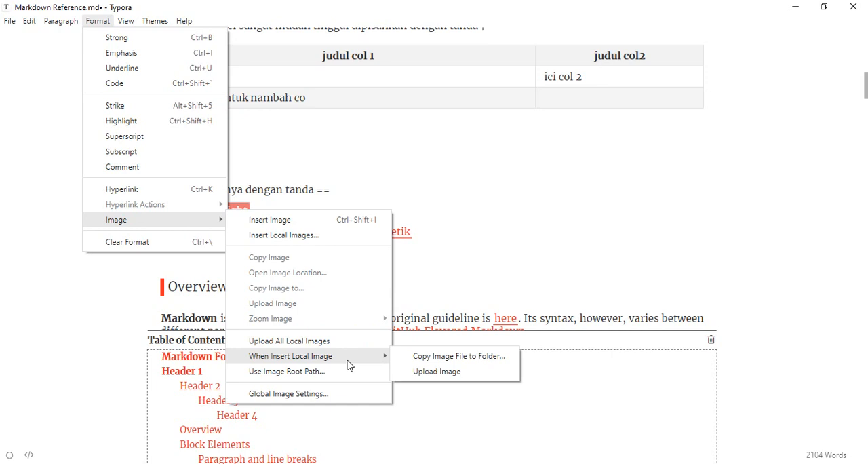
pyautogui.click(308, 234)
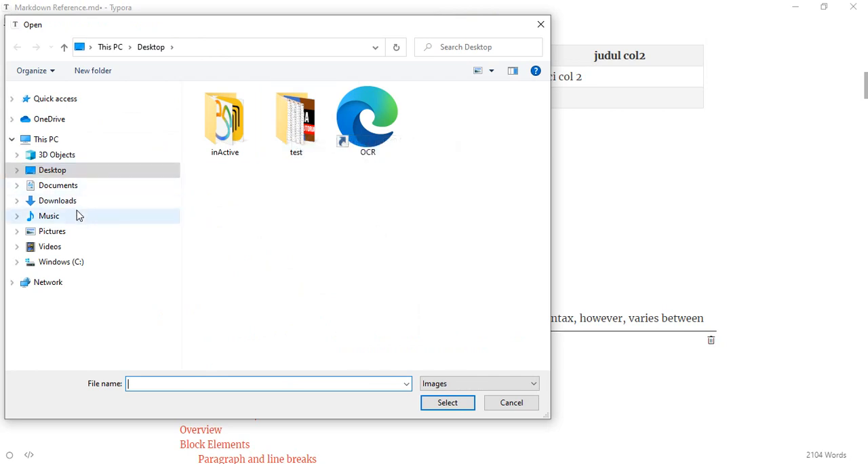
pyautogui.click(66, 234)
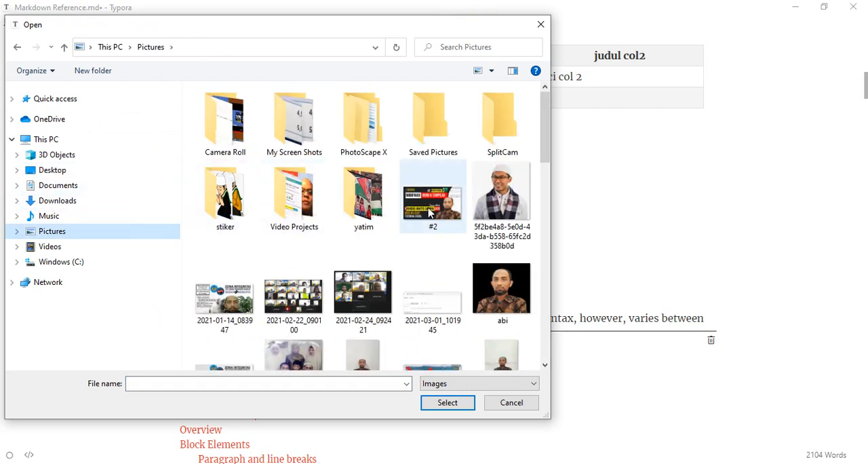
pyautogui.click(503, 200)
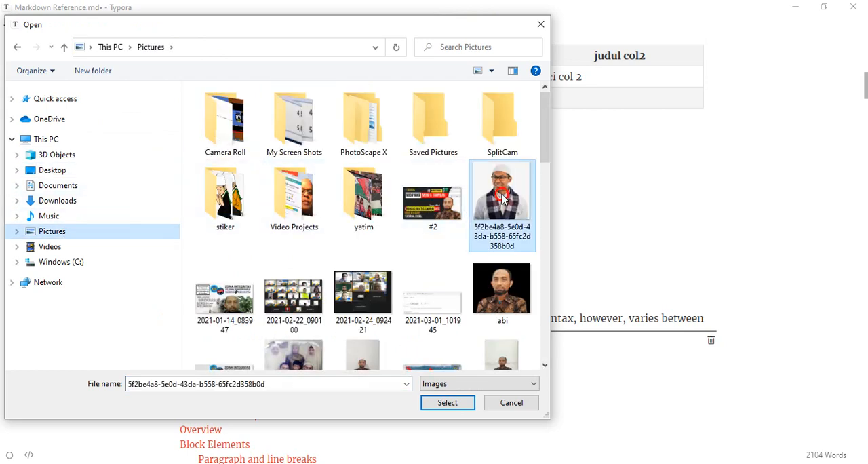
pyautogui.click(448, 402)
# Step: Examine the inserted picture and its Markdown source line with the alternative text and file path
pyautogui.scroll(-5, 465, 288)
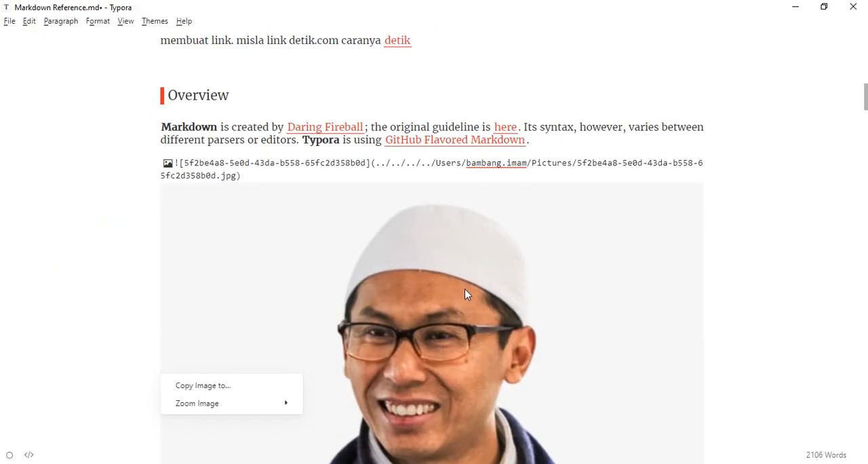
pyautogui.scroll(-3, 466, 293)
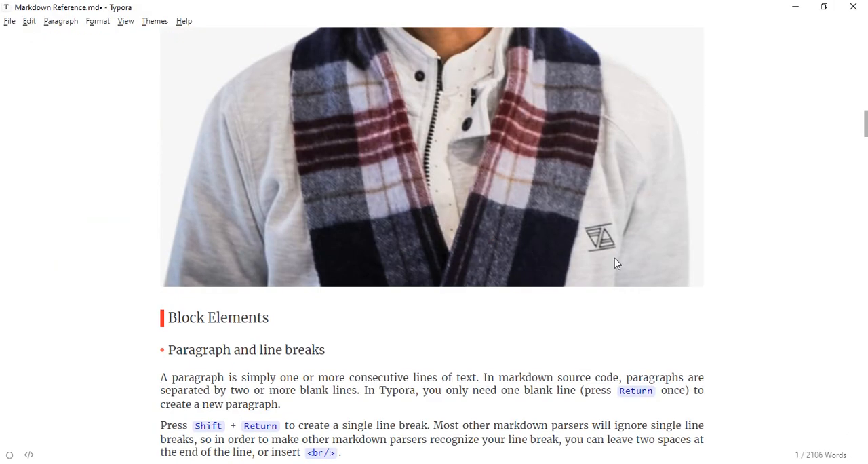
pyautogui.scroll(8, 403, 167)
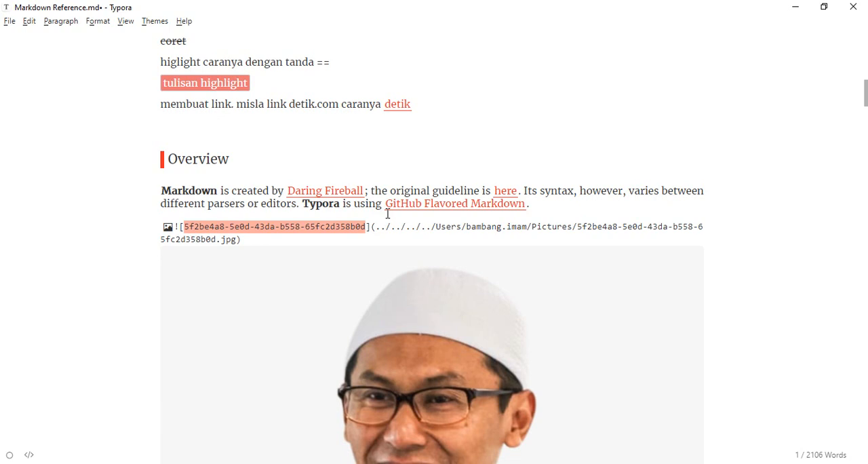
pyautogui.click(367, 227)
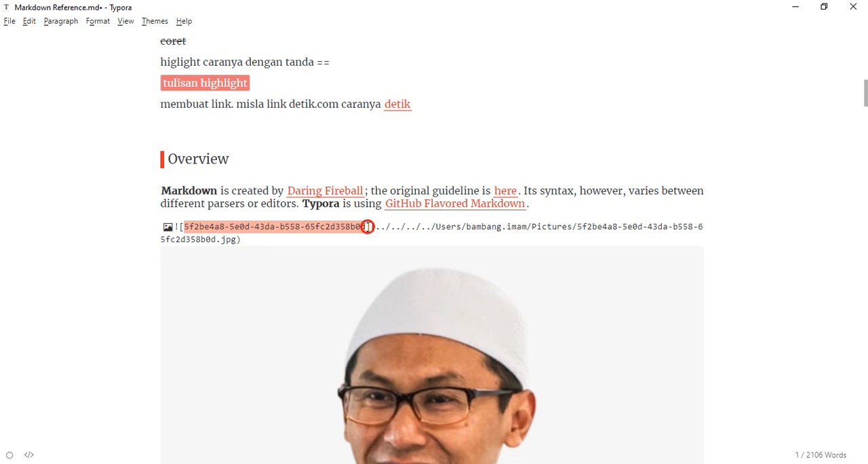
pyautogui.click(625, 218)
pyautogui.click(548, 235)
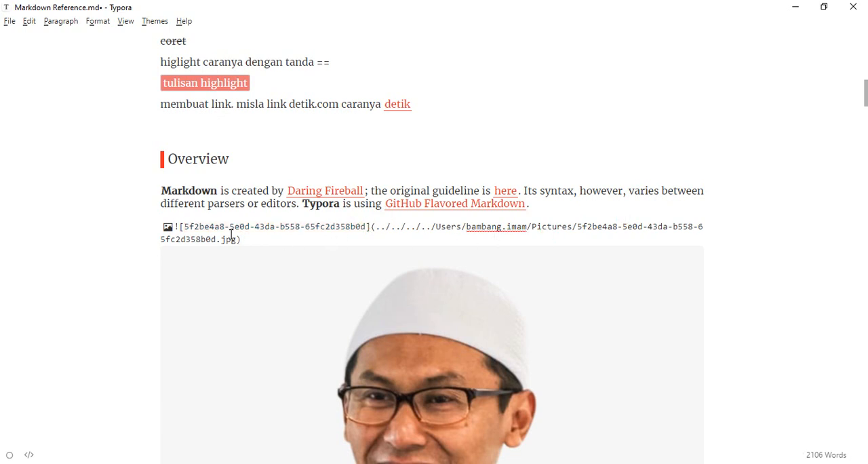
pyautogui.moveTo(209, 235); pyautogui.dragTo(155, 219)
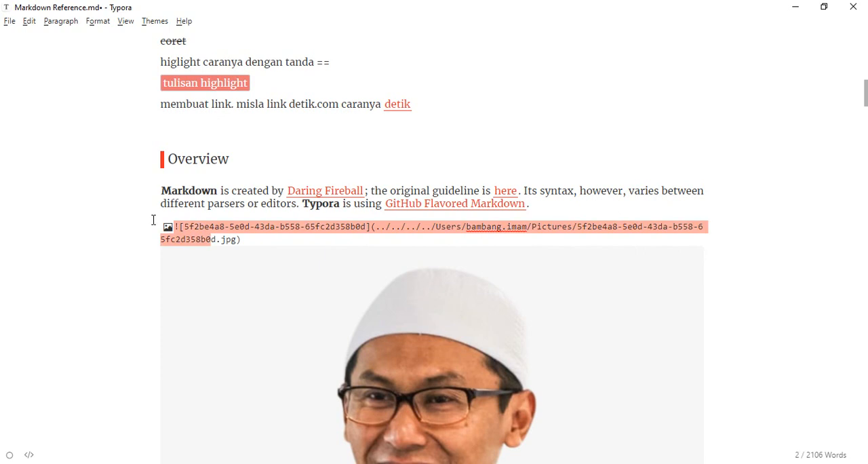
pyautogui.click(186, 229)
pyautogui.click(254, 242)
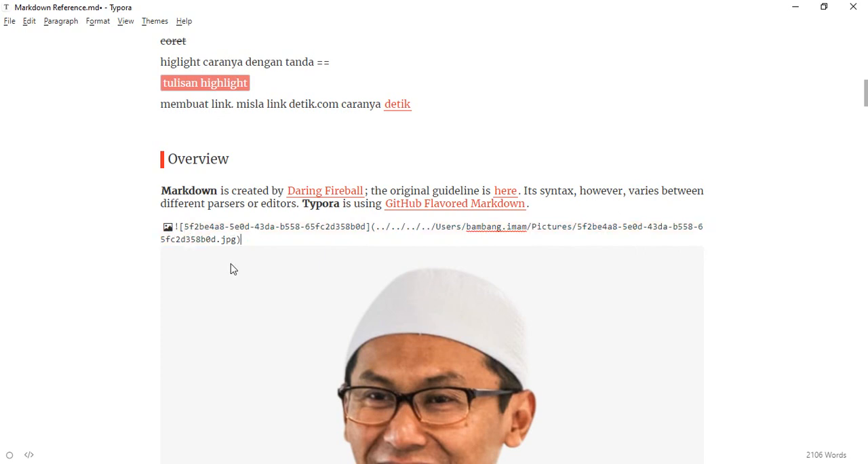
# Step: Zoom the inserted image to 25%
pyautogui.rightClick(231, 266)
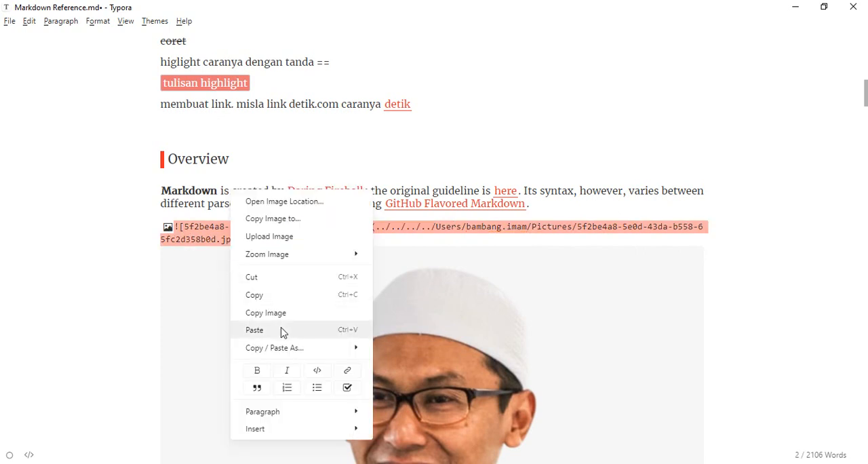
pyautogui.moveTo(319, 260)
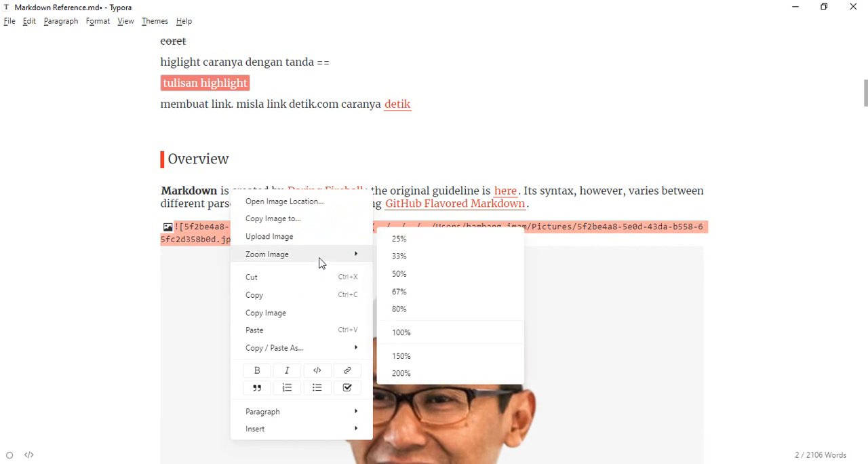
pyautogui.click(408, 239)
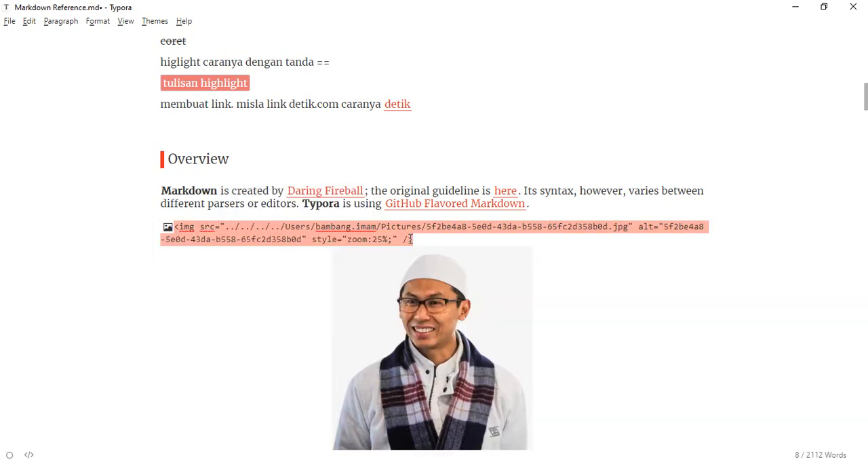
pyautogui.click(591, 311)
# Step: Review the resized image, text formats, table, footnote and diagram, going back up to the document's title
pyautogui.scroll(-2, 589, 333)
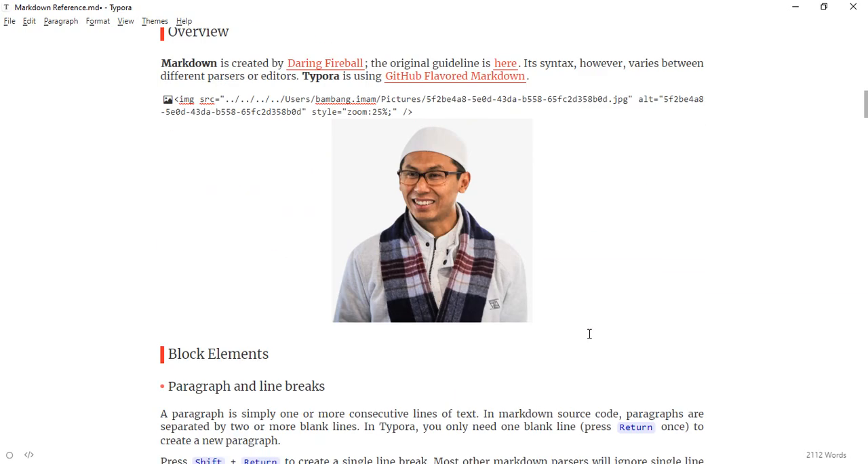
pyautogui.scroll(2, 589, 334)
pyautogui.scroll(-2, 589, 354)
pyautogui.click(303, 349)
pyautogui.scroll(2, 458, 265)
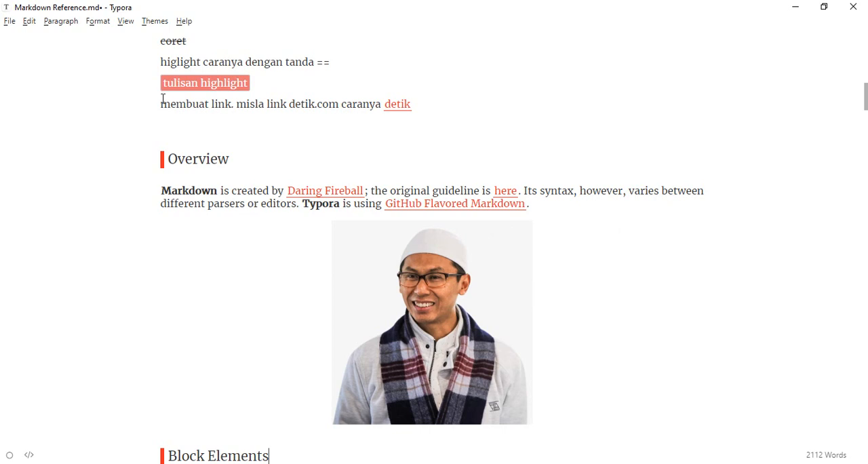
pyautogui.scroll(8, 213, 155)
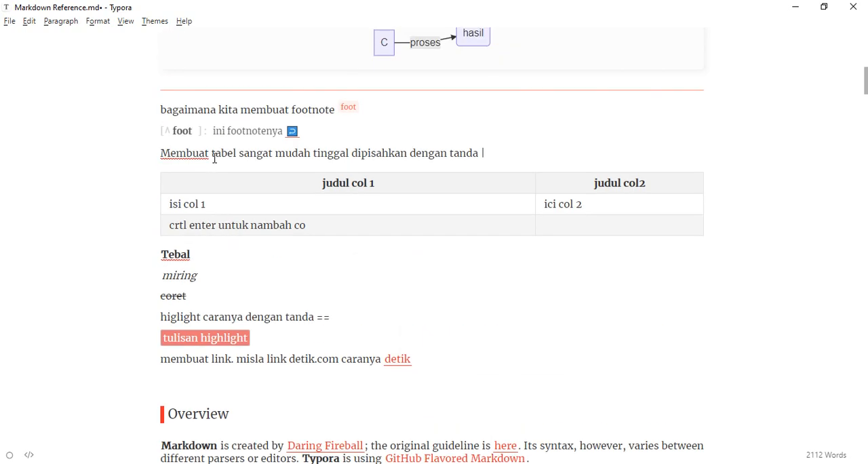
pyautogui.scroll(4, 214, 158)
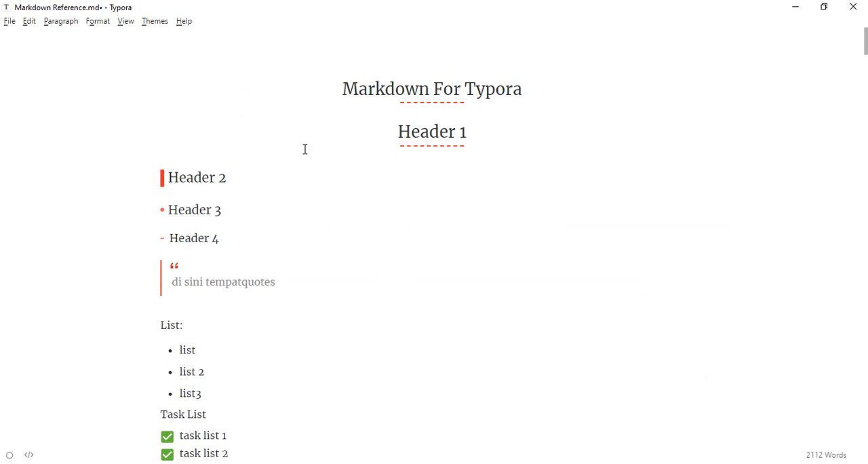
pyautogui.scroll(-1, 312, 203)
pyautogui.scroll(-10, 316, 241)
pyautogui.scroll(9, 316, 240)
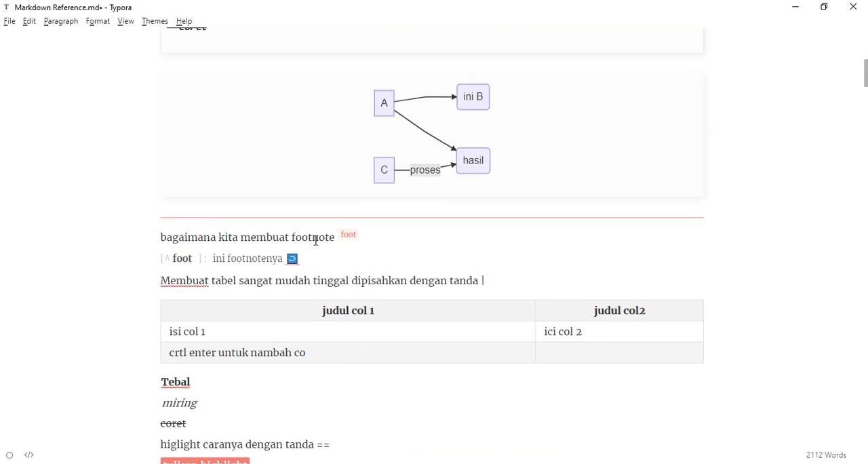
pyautogui.scroll(2, 258, 162)
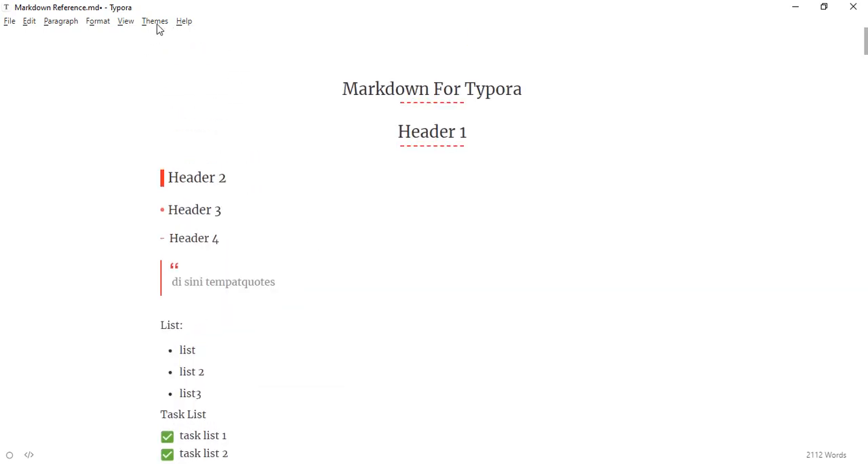
# Step: Preview the document in the Night and Github themes and restore the Aku theme
pyautogui.click(156, 22)
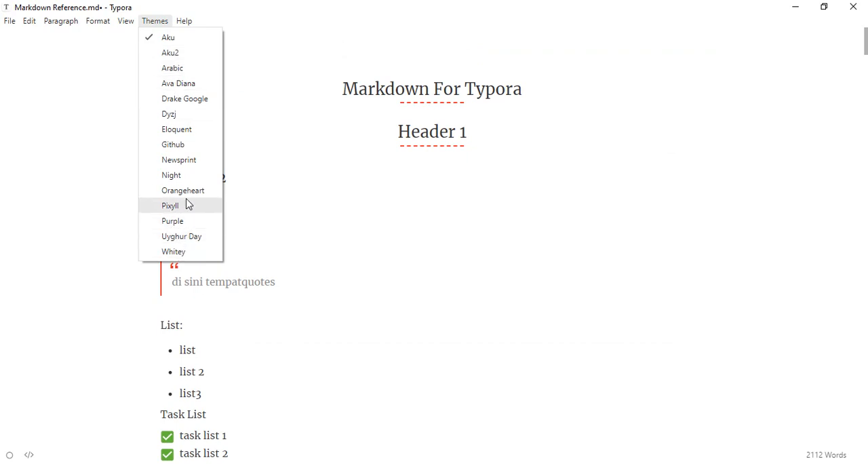
pyautogui.click(188, 176)
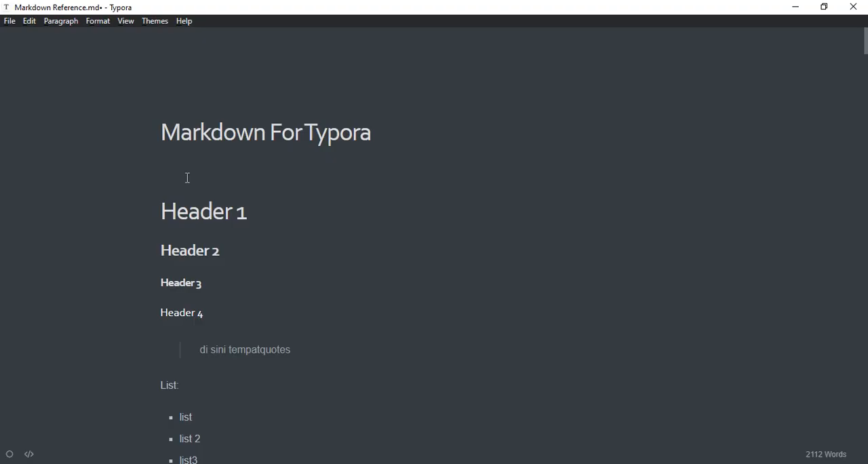
pyautogui.click(156, 21)
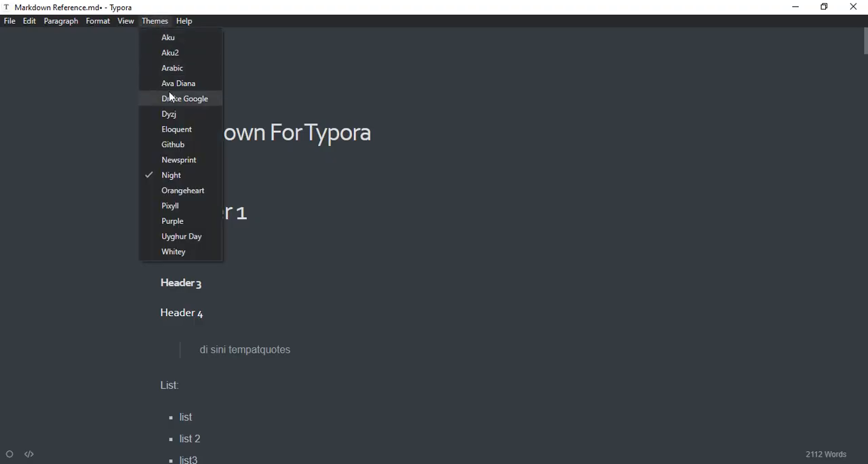
pyautogui.click(172, 145)
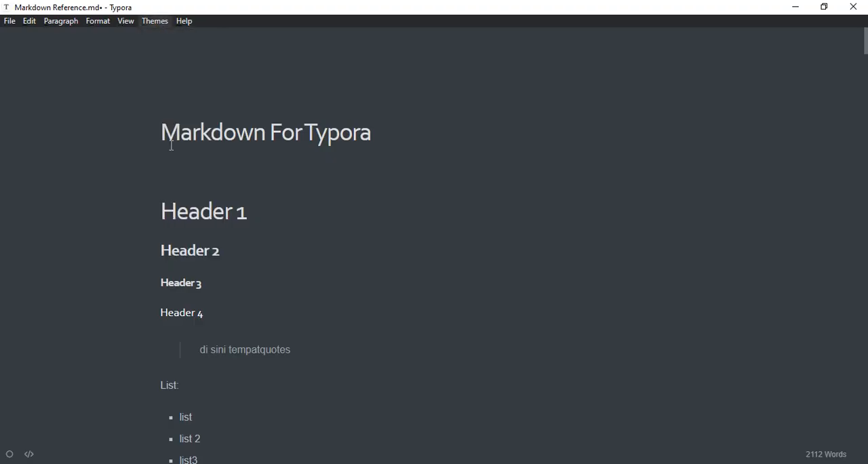
pyautogui.click(156, 22)
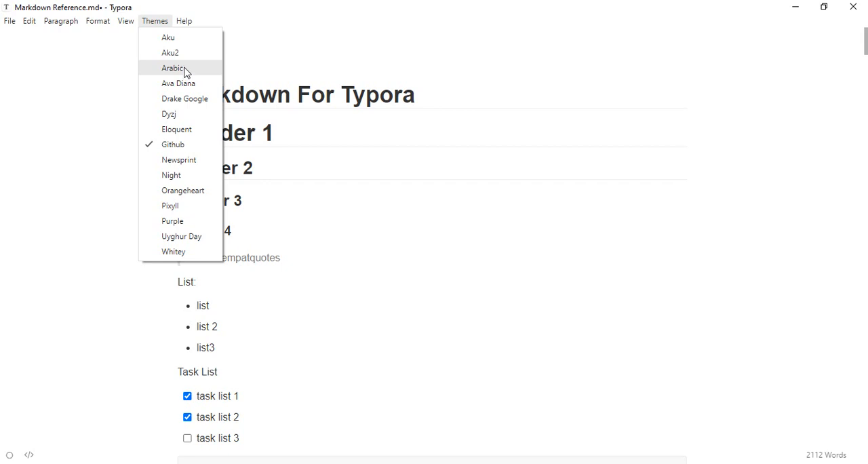
pyautogui.click(184, 40)
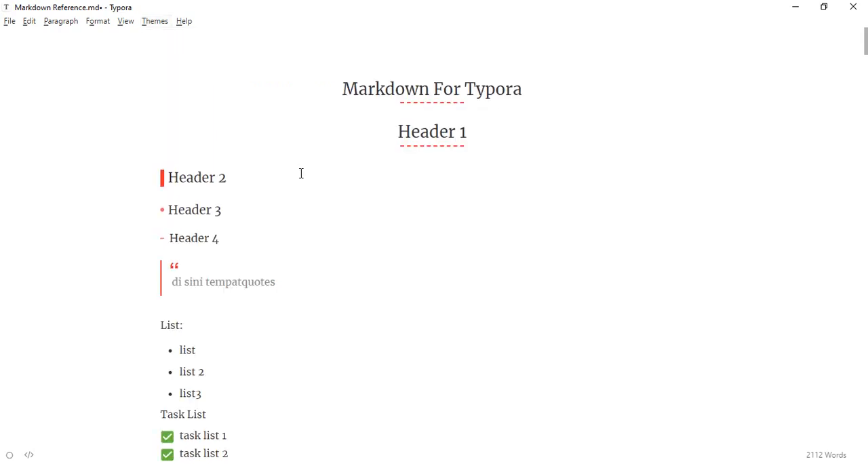
# Step: Insert an empty line between the quote block and the "List:" line
pyautogui.scroll(-2, 261, 240)
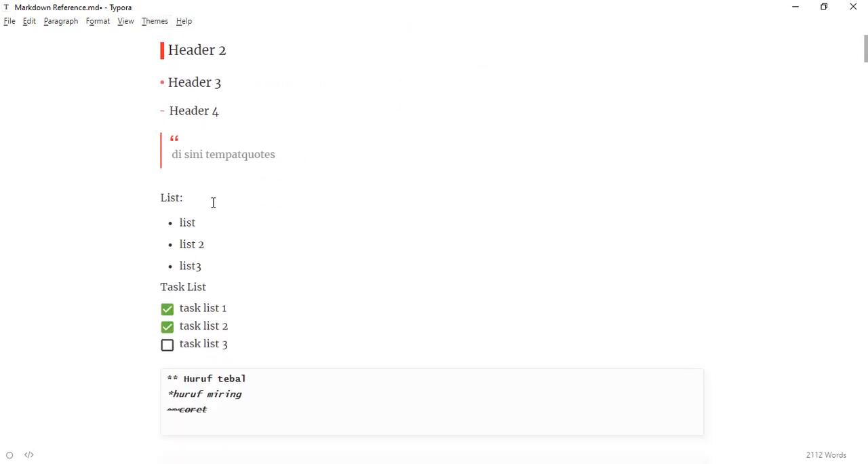
pyautogui.click(184, 181)
pyautogui.press('Left')
pyautogui.press('Left')
pyautogui.press('Left')
pyautogui.press('Left')
pyautogui.press('Left')
pyautogui.press('Return')
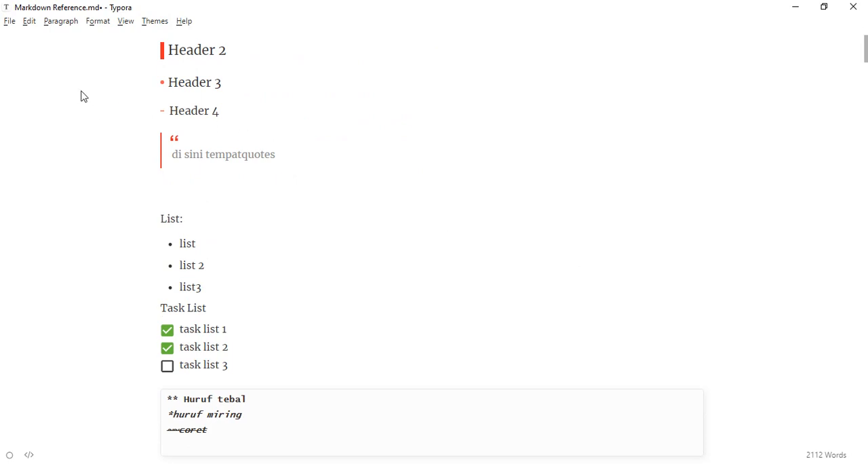
# Step: Open the folder that holds the theme files from the Appearance preferences
pyautogui.click(9, 21)
pyautogui.moveTo(58, 292)
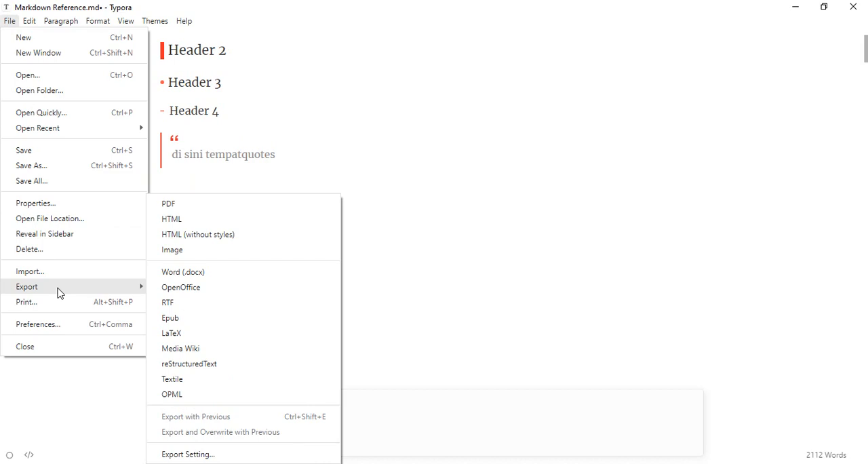
pyautogui.click(78, 325)
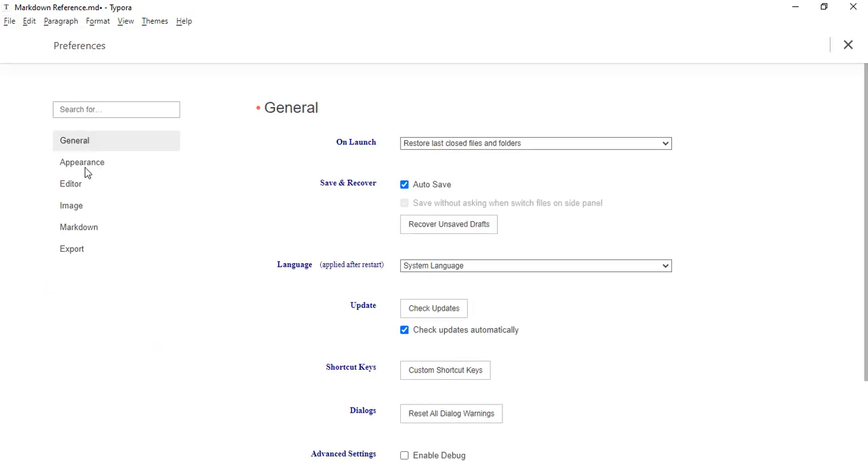
pyautogui.click(85, 168)
pyautogui.scroll(-1, 457, 357)
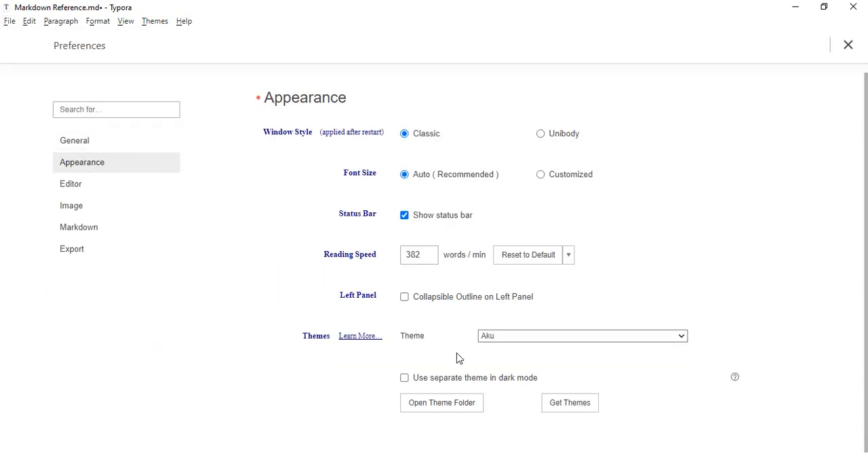
pyautogui.click(464, 398)
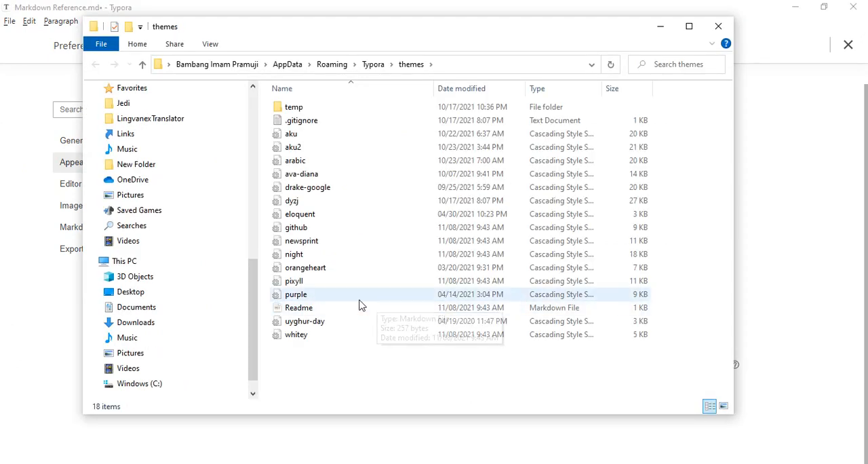
# Step: Open the aku theme stylesheet from the themes folder and examine the h5 code rule's font family and text alignment
pyautogui.doubleClick(306, 137)
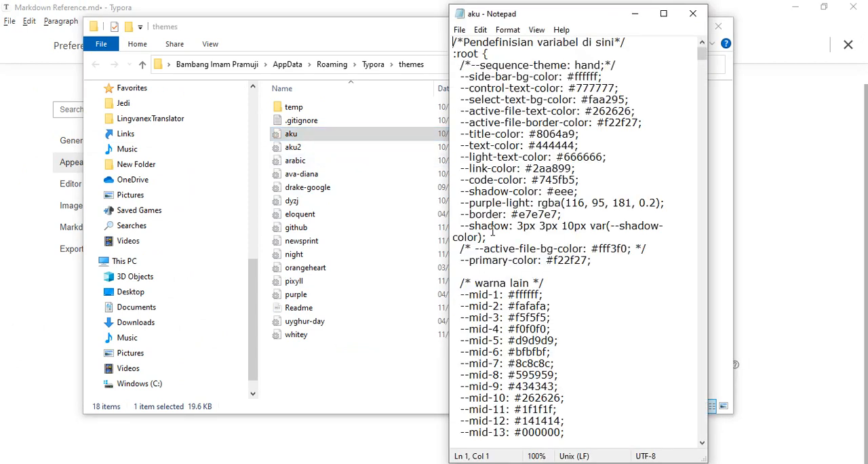
pyautogui.click(701, 57)
pyautogui.moveTo(701, 57); pyautogui.dragTo(688, 133)
pyautogui.scroll(-3, 581, 216)
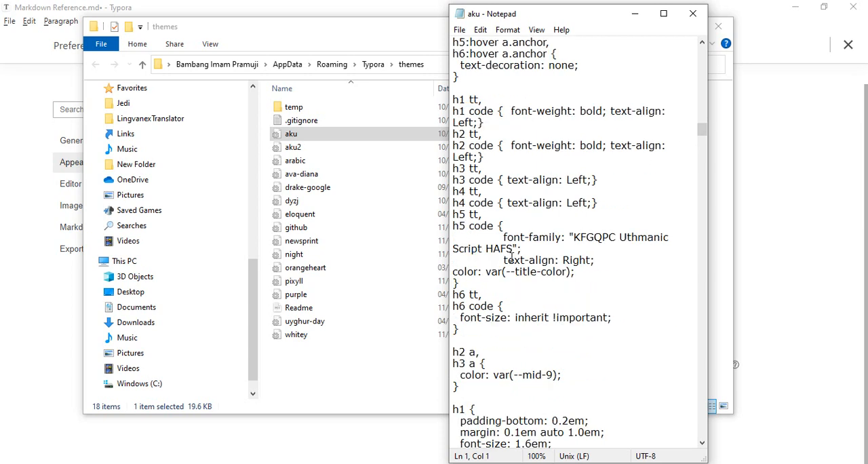
pyautogui.click(468, 225)
pyautogui.click(579, 260)
# Step: Examine the heading, blockquote and table rules further down in the aku stylesheet
pyautogui.scroll(-8, 581, 254)
pyautogui.scroll(-20, 584, 254)
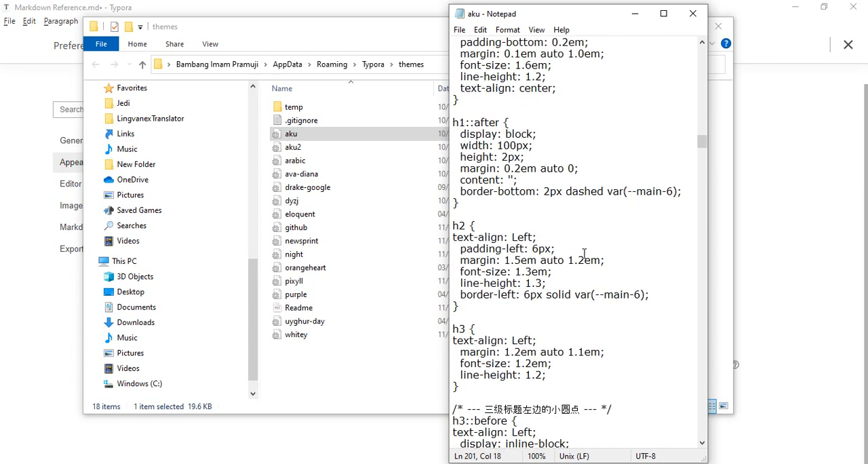
pyautogui.scroll(-14, 584, 254)
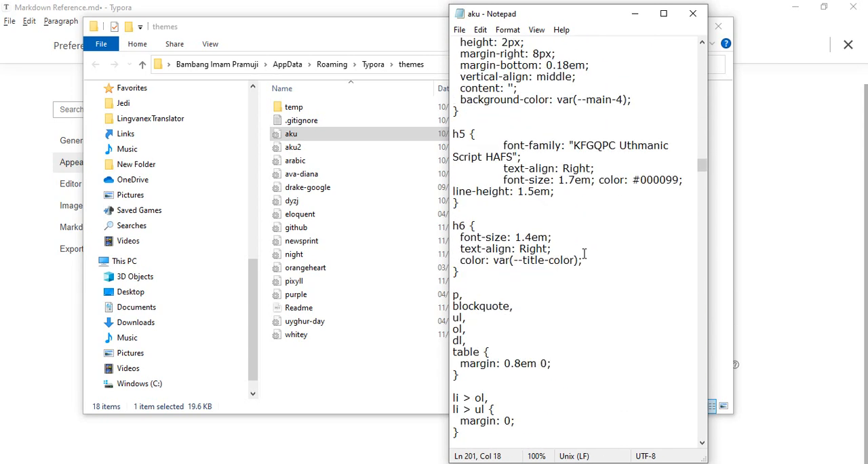
pyautogui.scroll(-10, 584, 253)
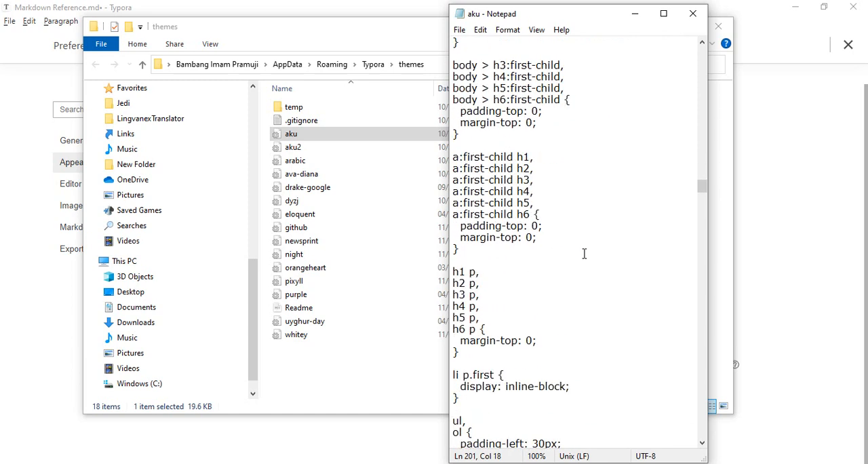
pyautogui.scroll(-15, 584, 254)
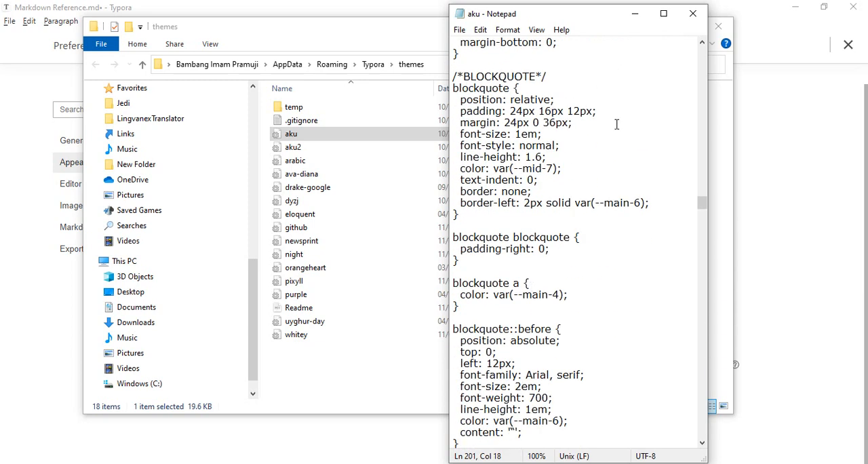
pyautogui.scroll(-9, 604, 194)
pyautogui.scroll(-1, 604, 196)
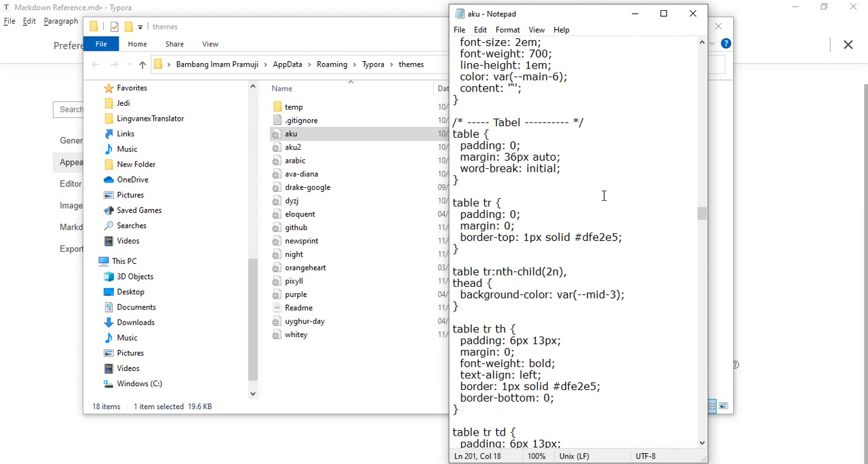
pyautogui.scroll(-1, 603, 196)
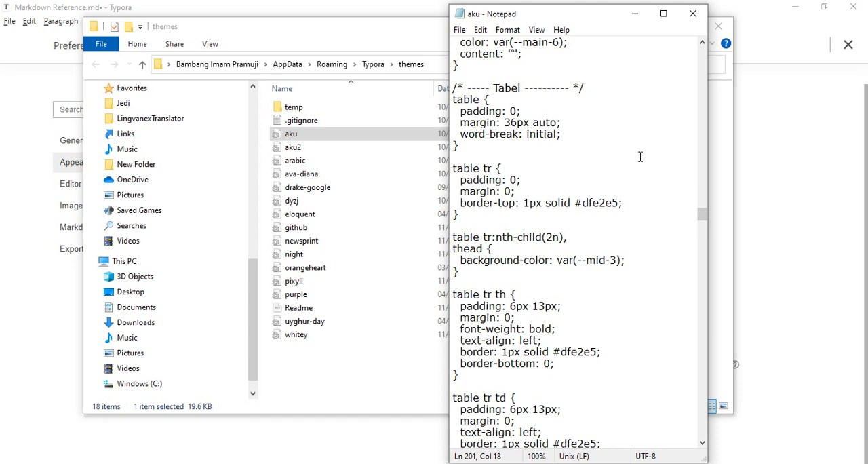
# Step: Close the stylesheet, the themes folder and the preferences to return to the Markdown document
pyautogui.click(690, 23)
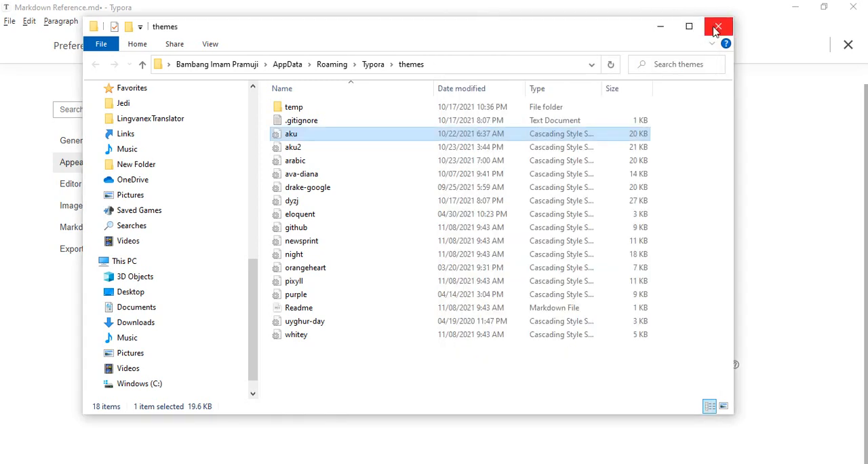
pyautogui.click(717, 25)
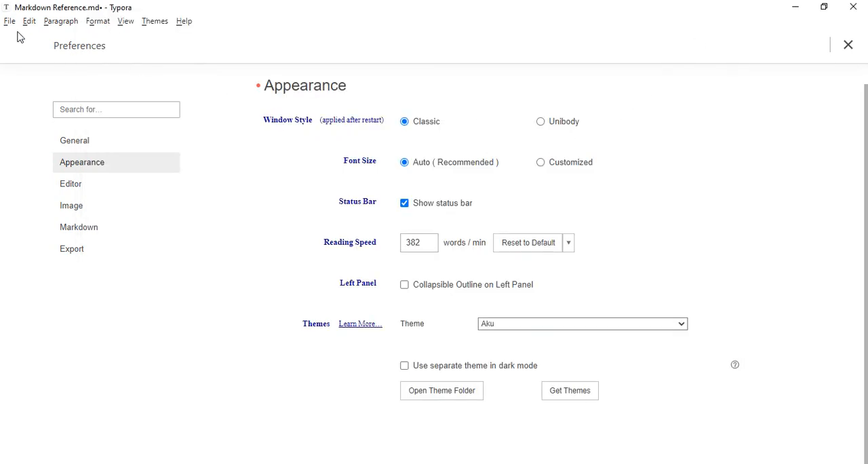
pyautogui.click(846, 48)
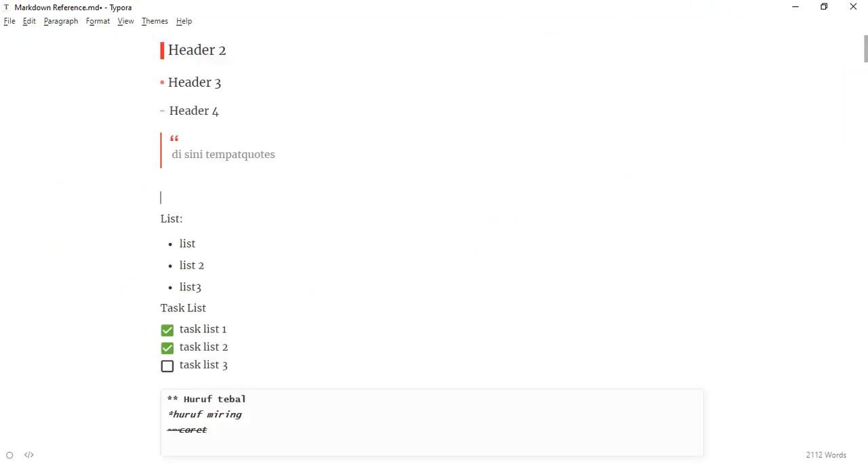
# Step: Switch the keyboard input language to Arabic and format the empty line below the quote as a level 5 heading
pyautogui.click(776, 463)
pyautogui.click(772, 417)
pyautogui.hotkey('ctrl', '1')
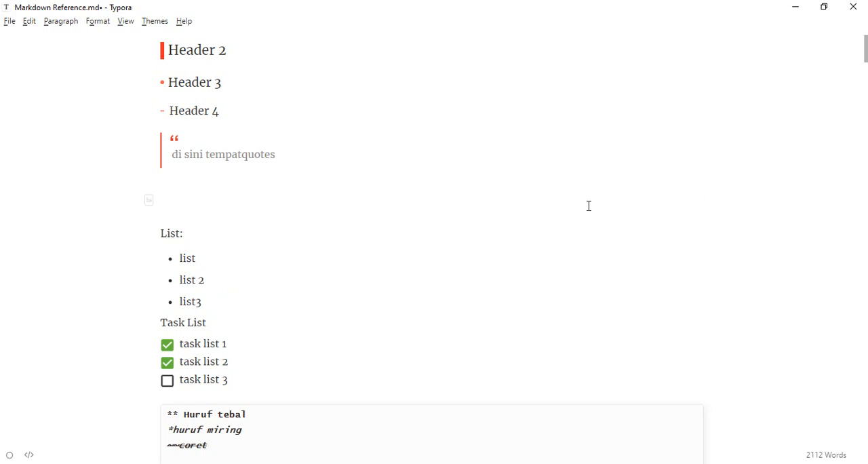
# Step: Write the Arabic-script text "سايا نوليس اراب دي سيني" in the heading line between the quote and "List:"
pyautogui.write('سايا نولس')
pyautogui.press('BackSpace')
pyautogui.press('BackSpace')
pyautogui.press('BackSpace')
pyautogui.press('BackSpace')
pyautogui.write('نوليس اراب دي سيني')
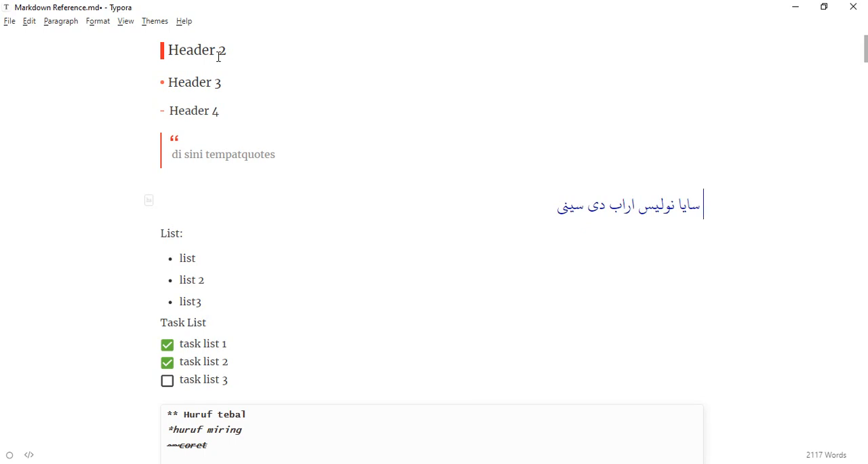
# Step: Switch to the open Word document whose title starts with "PERAN"
pyautogui.moveTo(578, 463)
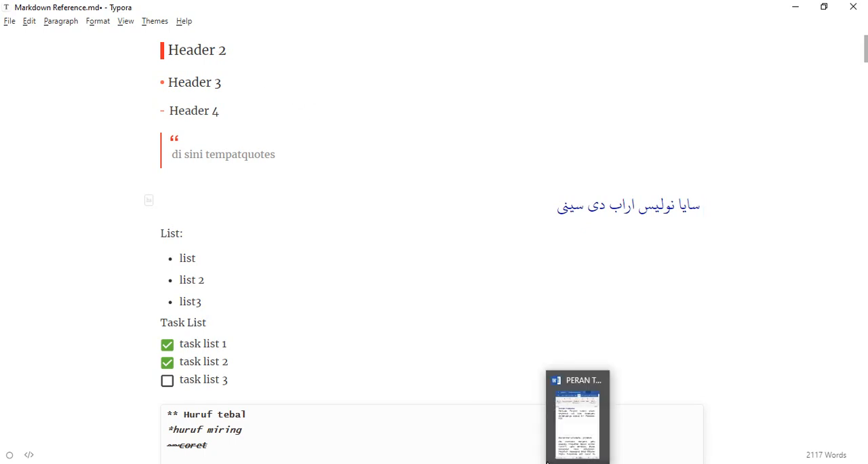